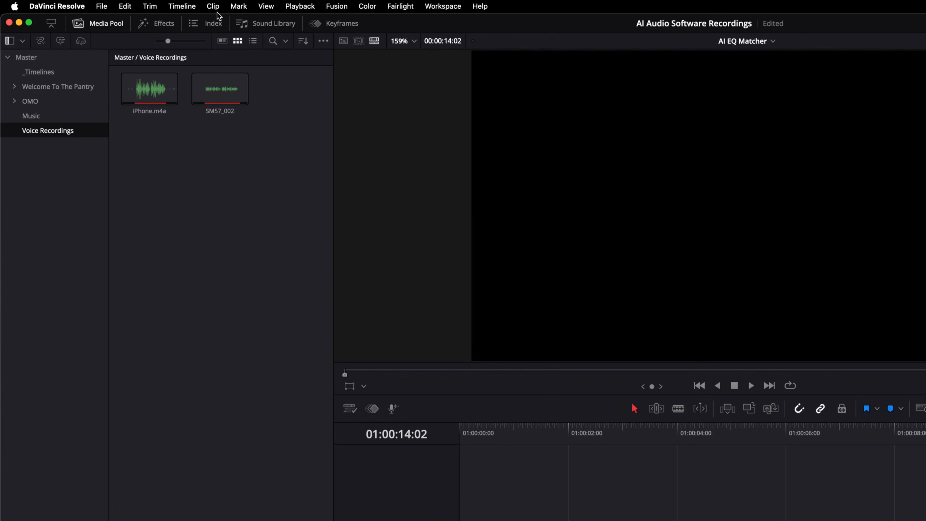
# - Capture the EQ profile of the SM57_002 clip with the EQ Matcher
pyautogui.click(143, 5)
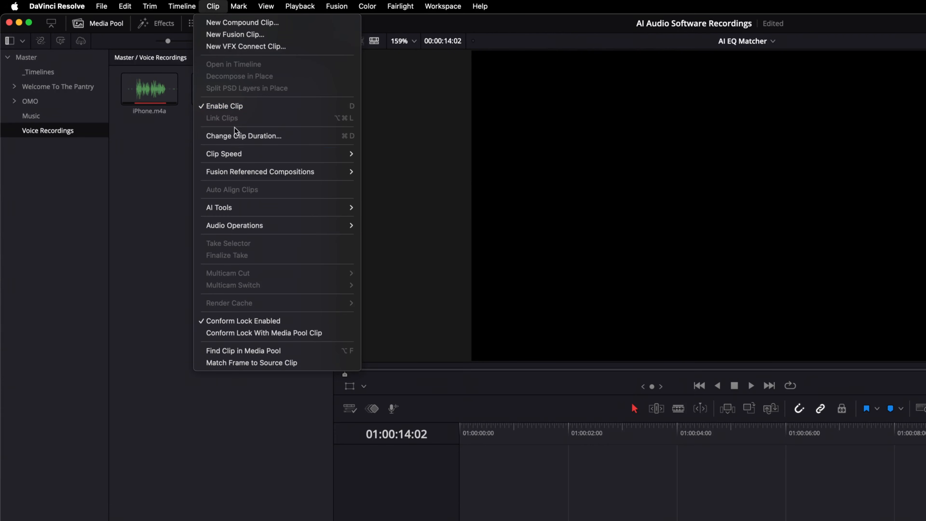
pyautogui.moveTo(251, 229)
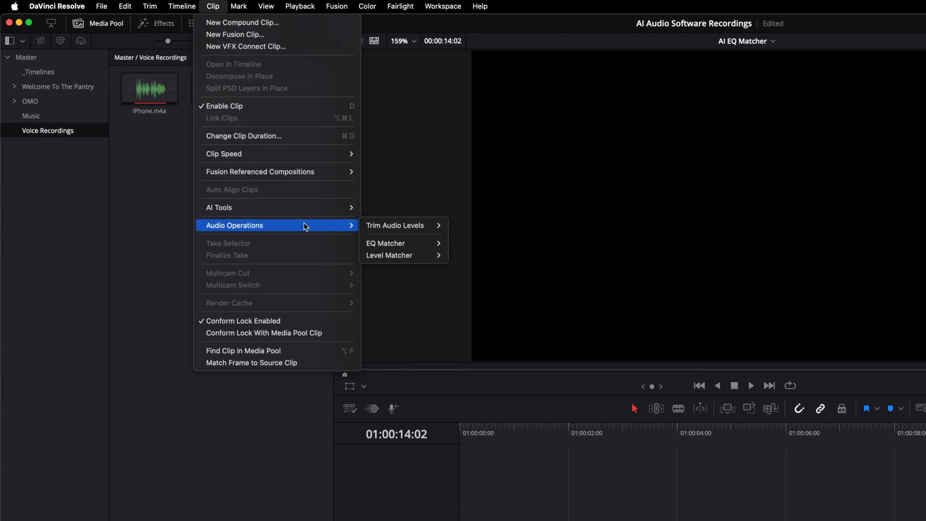
pyautogui.moveTo(413, 243)
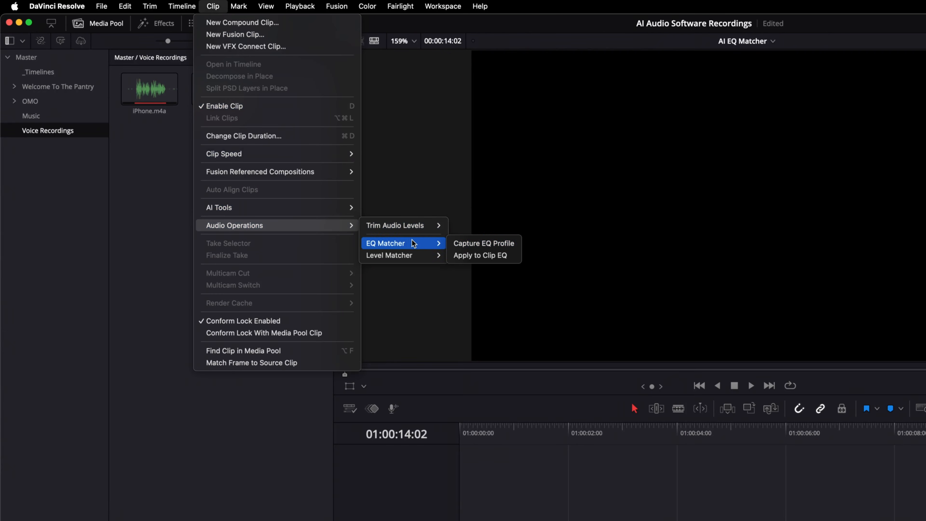
pyautogui.click(475, 243)
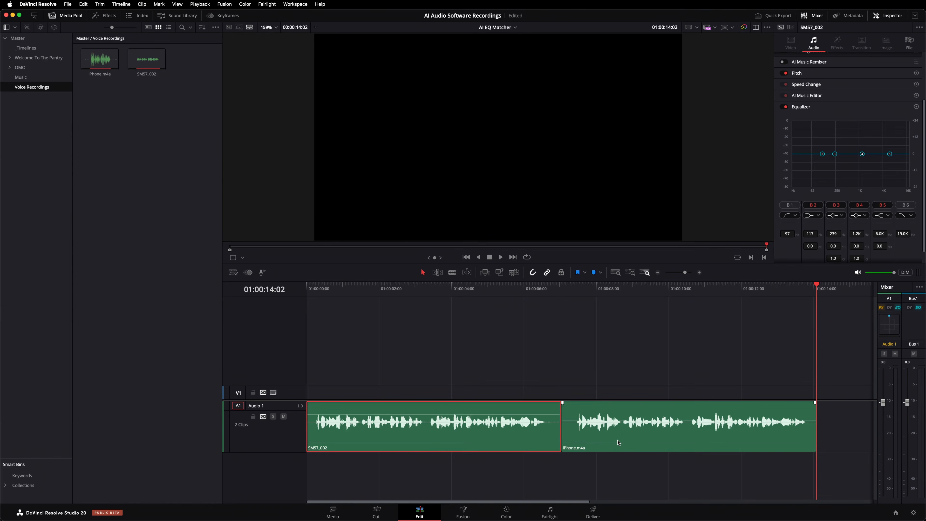
# - Apply the captured EQ profile to the clip EQ of iPhone.m4a
pyautogui.click(618, 442)
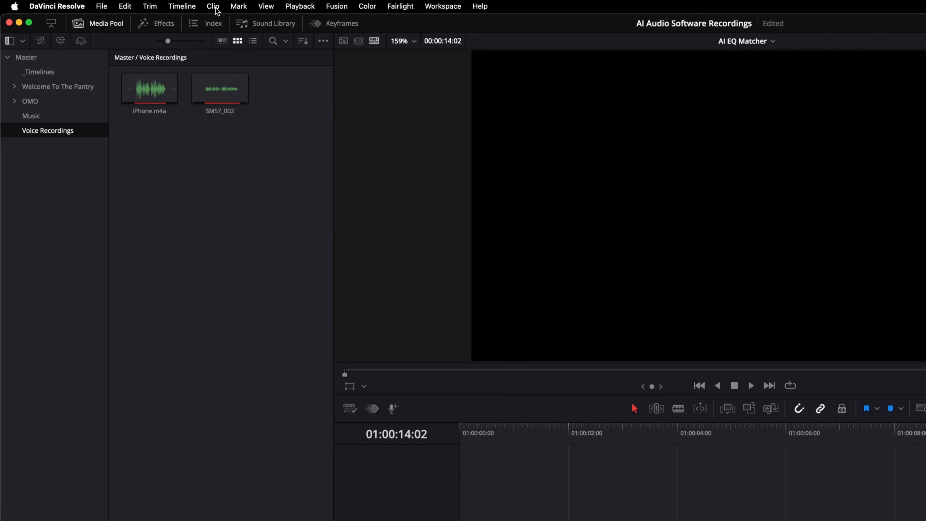
pyautogui.click(213, 6)
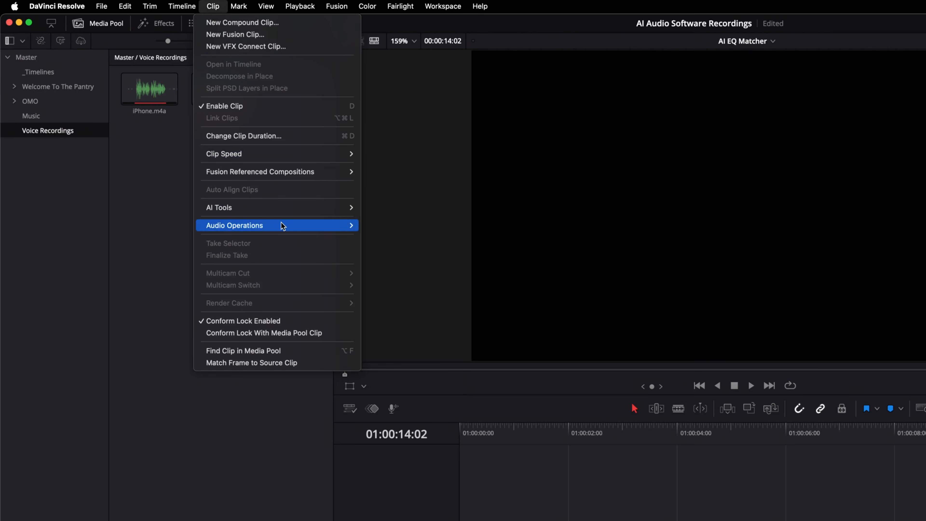
pyautogui.moveTo(282, 225)
pyautogui.moveTo(397, 244)
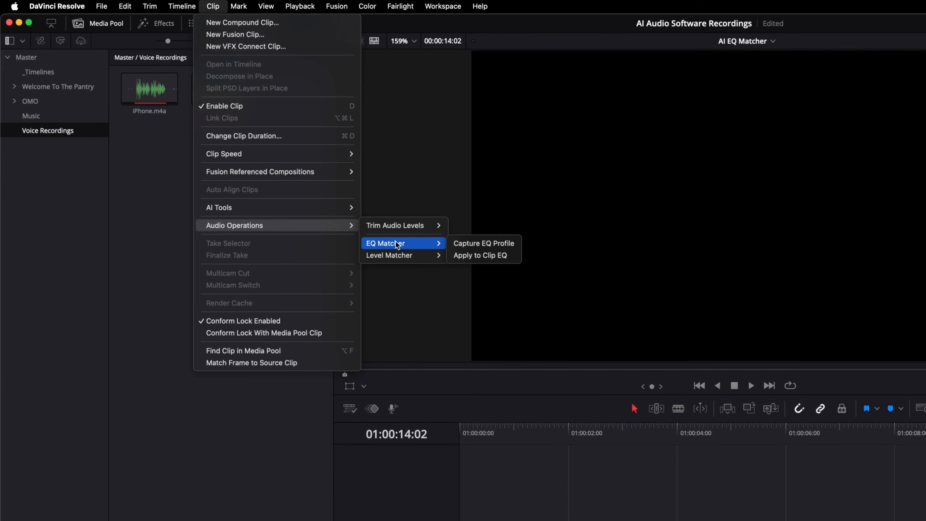
pyautogui.click(468, 256)
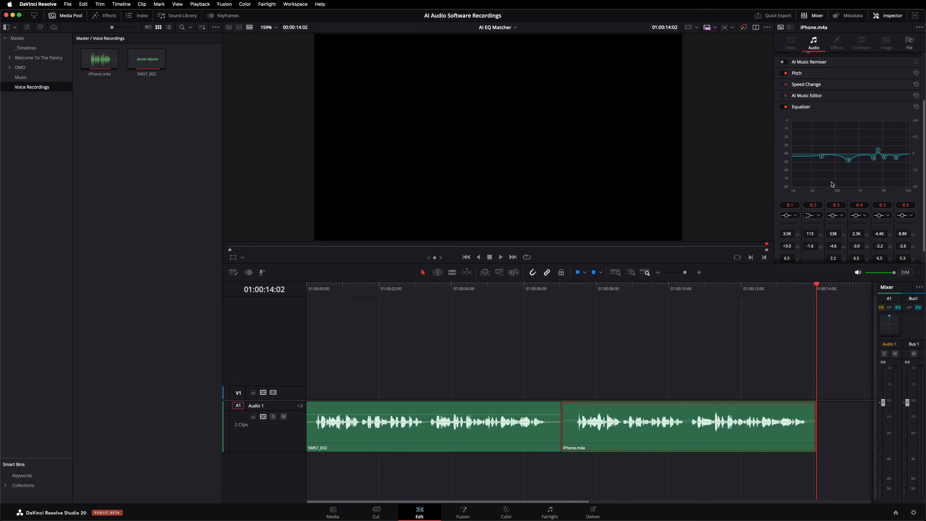
# - Deselect the clip and play the timeline from its beginning
pyautogui.click(385, 305)
pyautogui.press('Home')
pyautogui.press('space')
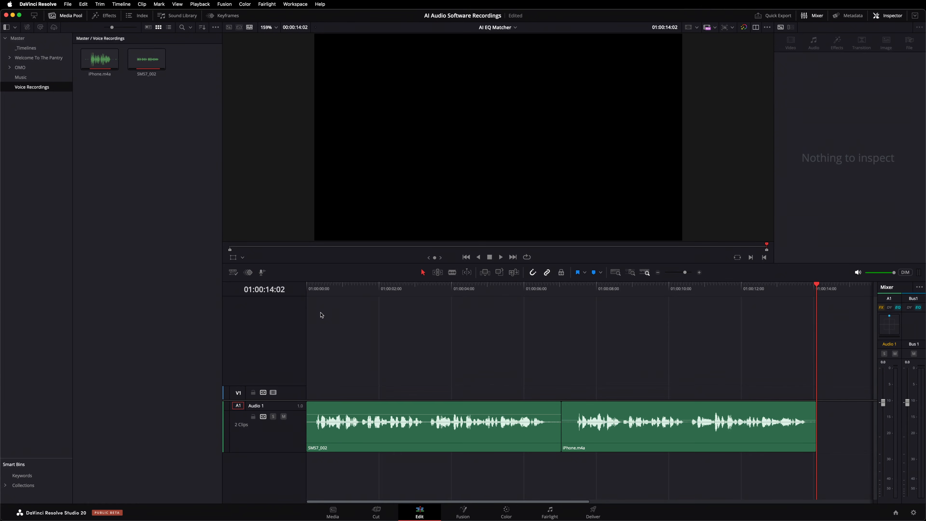
# - Play matching sections of SM57_002 and the EQ-matched iPhone.m4a alternately to compare how they sound
pyautogui.click(312, 292)
pyautogui.press('space')
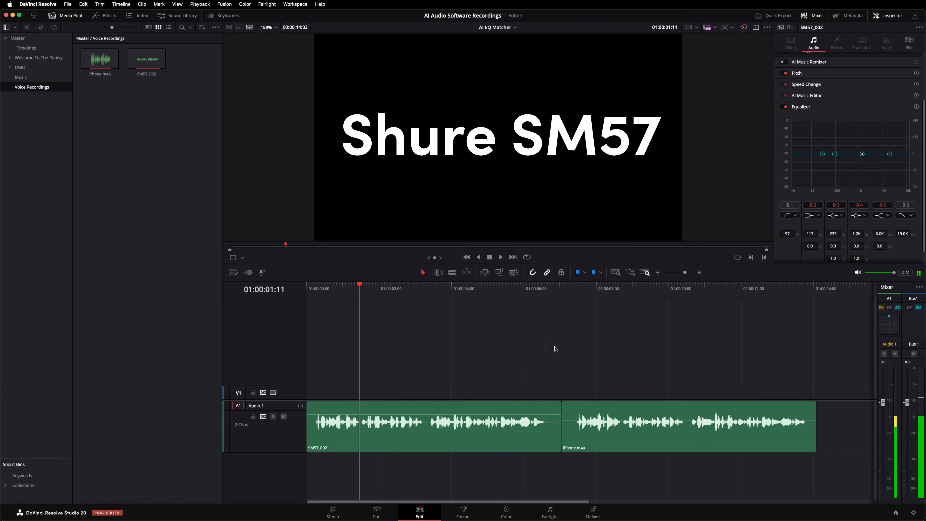
pyautogui.click(574, 289)
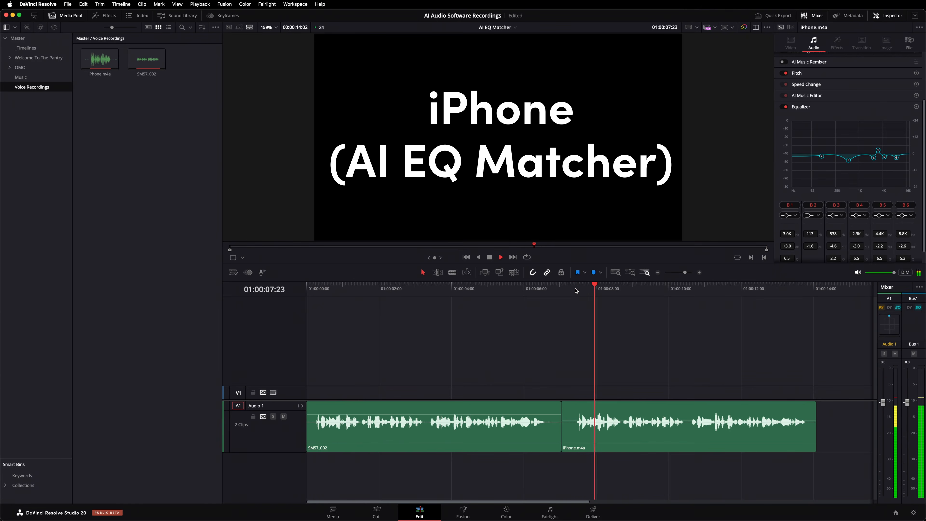
pyautogui.press('space')
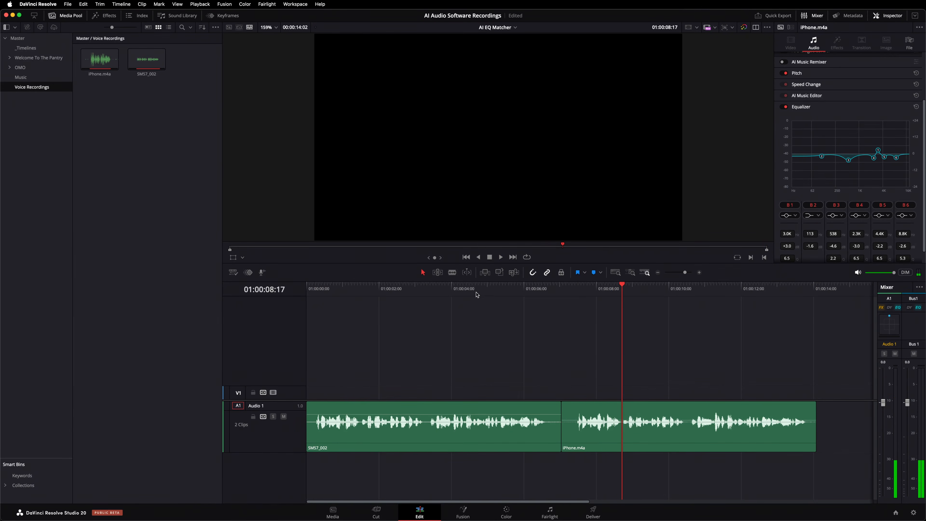
pyautogui.click(428, 292)
pyautogui.press('space')
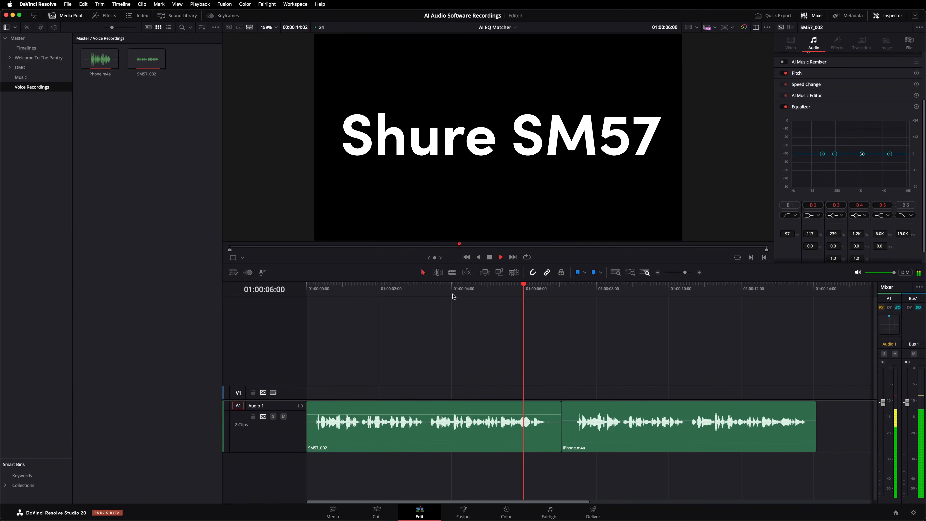
pyautogui.press('space')
pyautogui.click(688, 289)
pyautogui.press('space')
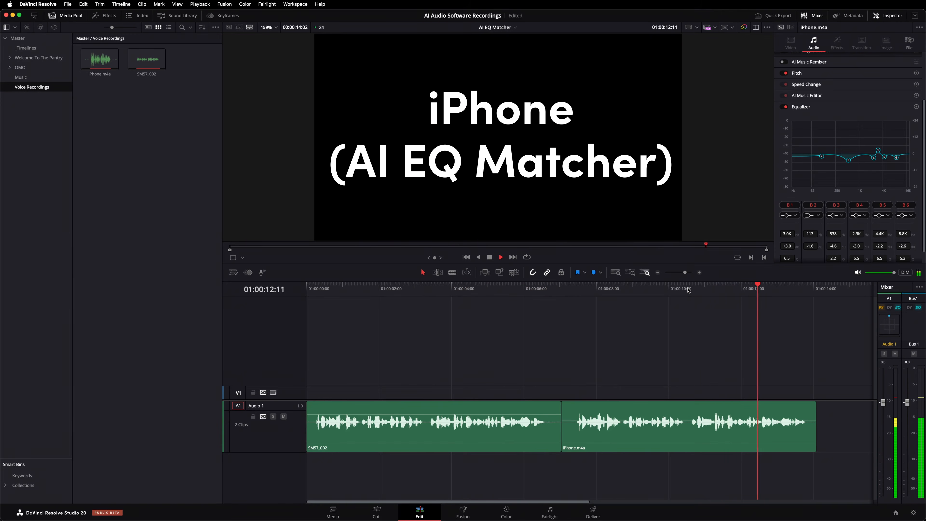
pyautogui.press('space')
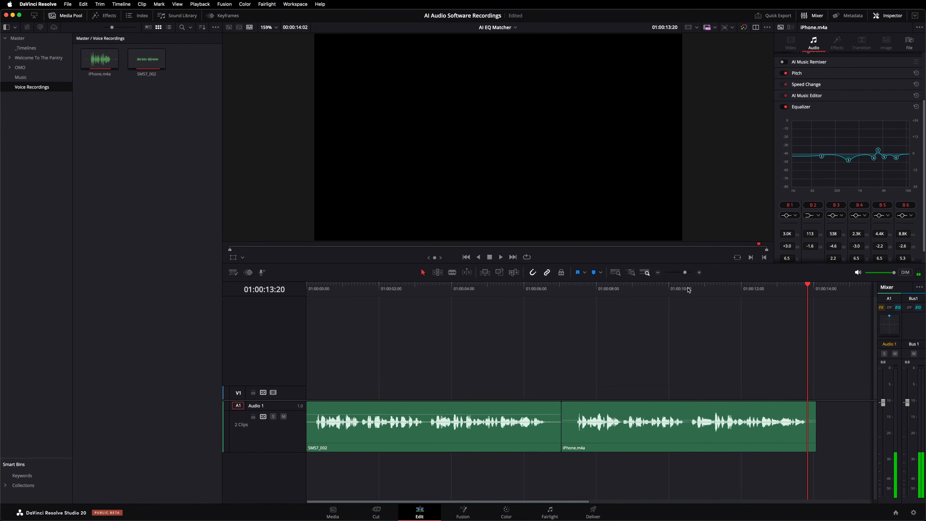
# - Play the last part of iPhone.m4a from about 01:00:10:13 with its equalizer bypassed and again with it enabled
pyautogui.click(630, 410)
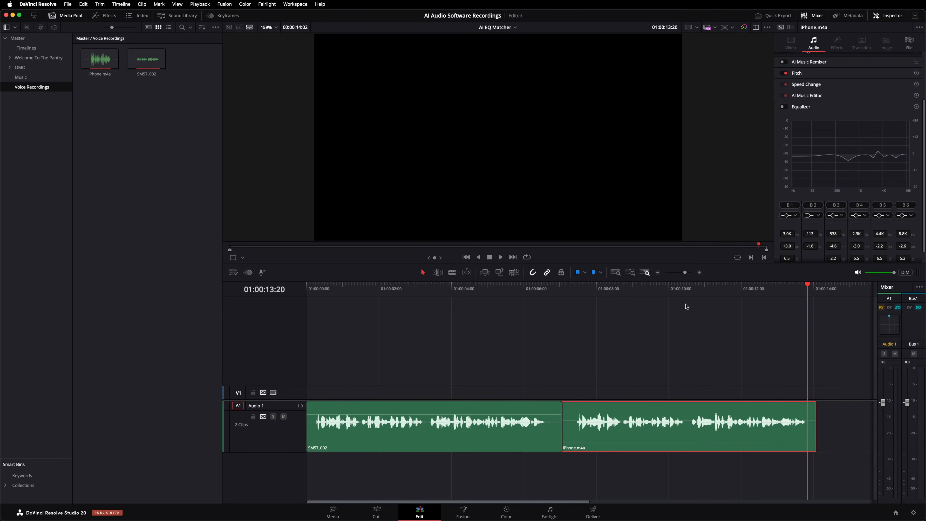
pyautogui.click(687, 292)
pyautogui.press('space')
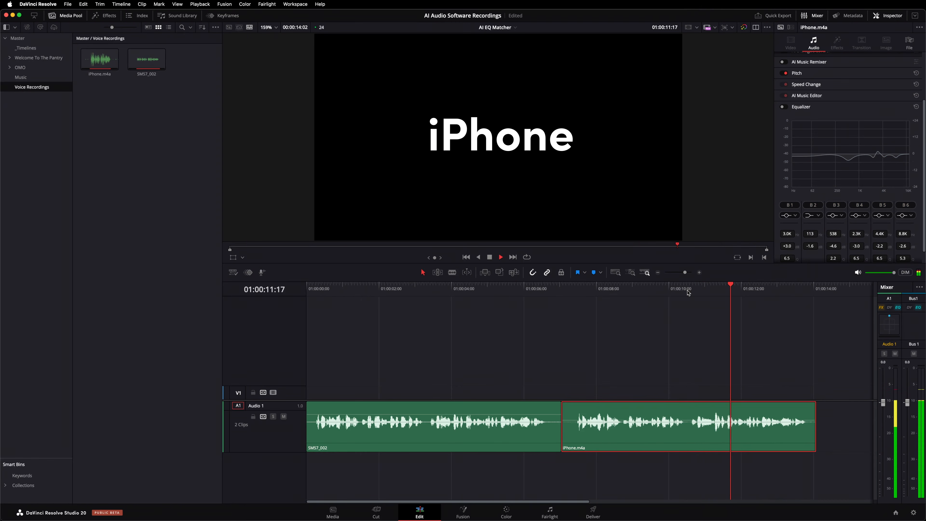
pyautogui.click(688, 292)
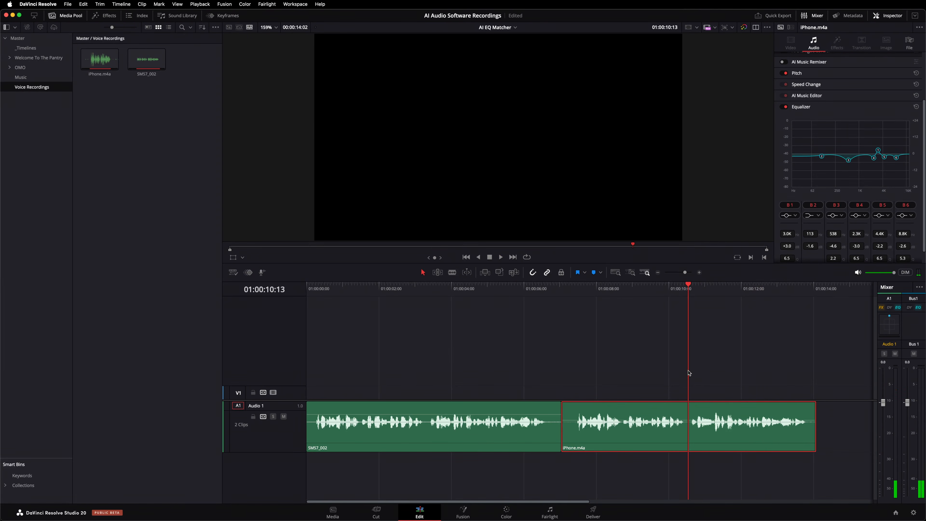
pyautogui.click(699, 362)
pyautogui.press('space')
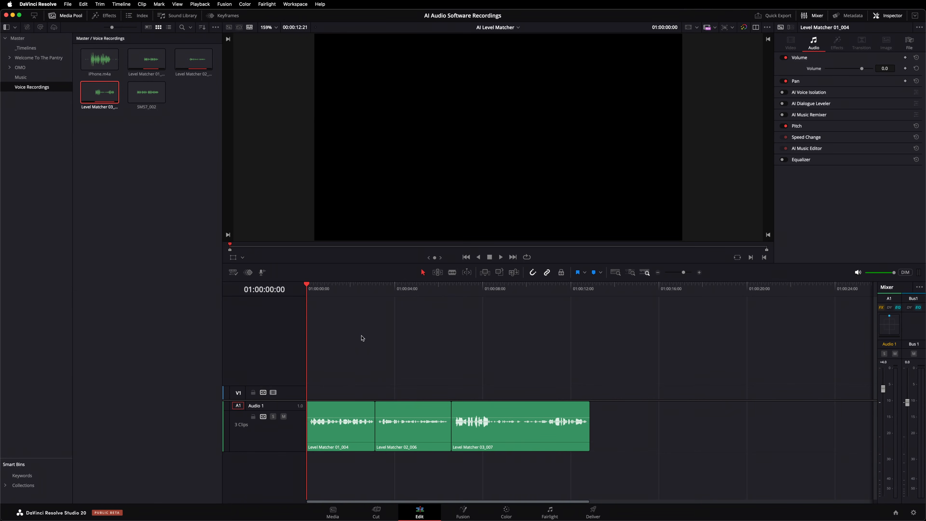
# - Listen to the three clips of the AI Level Matcher timeline and capture the level profile of Level Matcher 01_004
pyautogui.press('space')
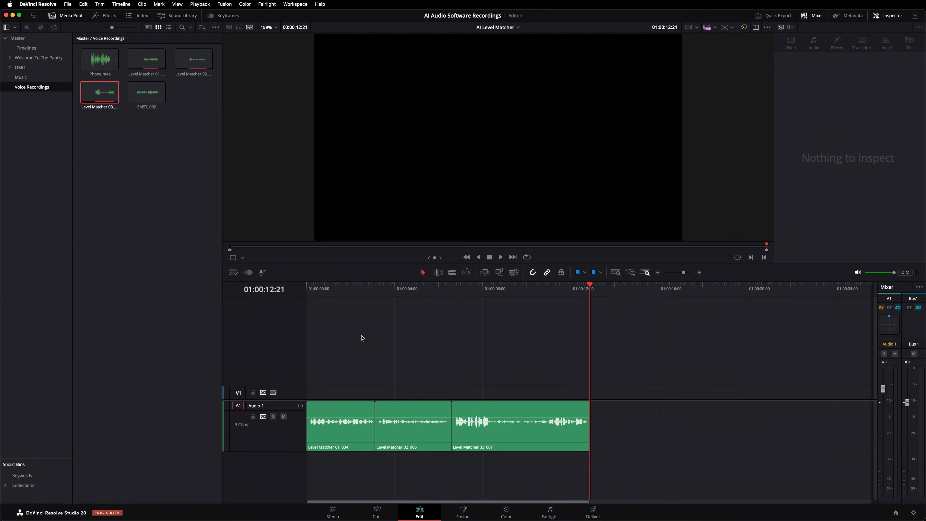
pyautogui.click(325, 438)
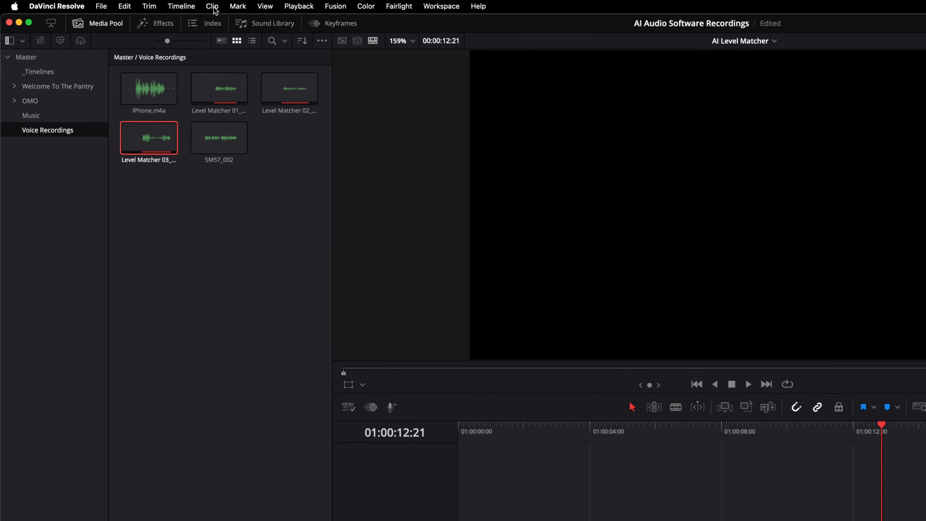
pyautogui.click(143, 6)
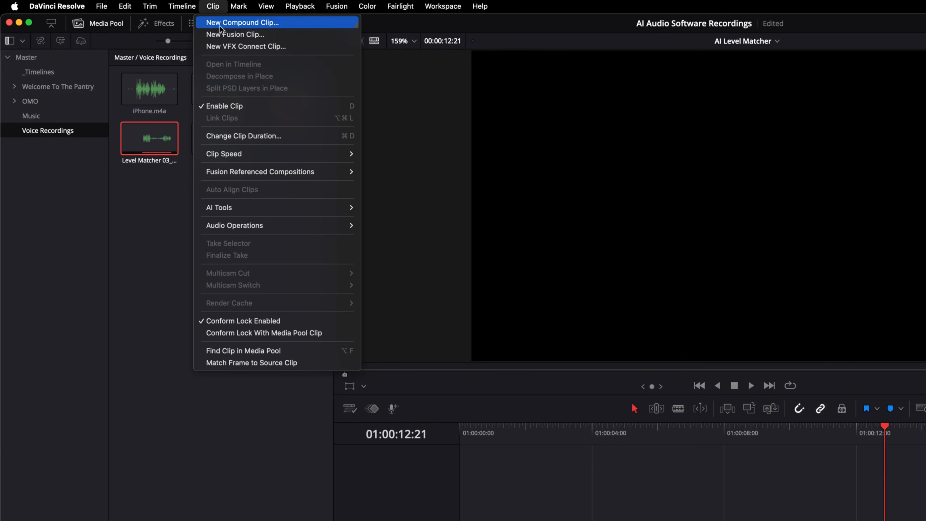
pyautogui.moveTo(270, 227)
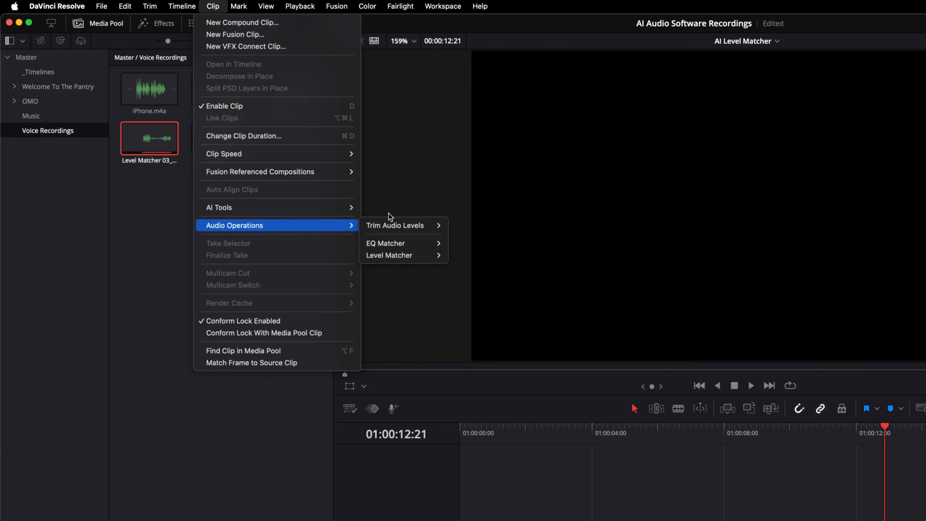
pyautogui.moveTo(401, 256)
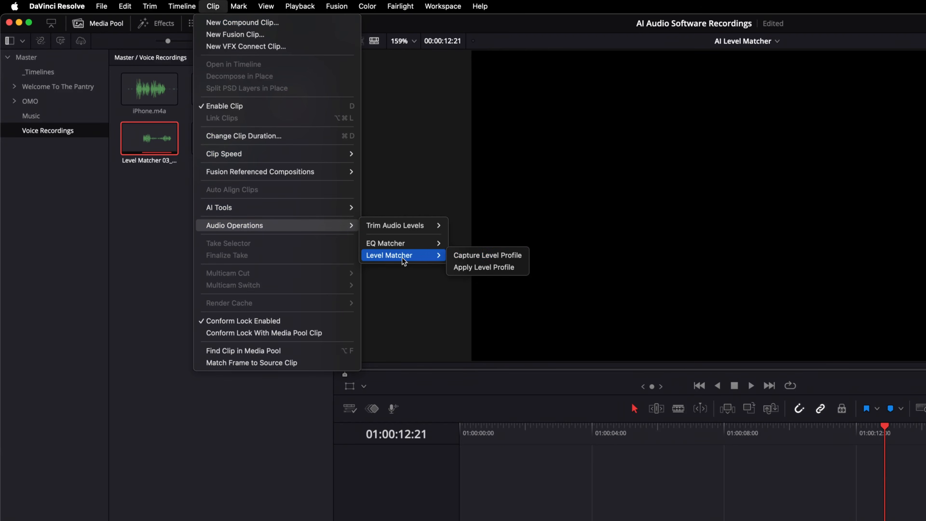
pyautogui.click(473, 256)
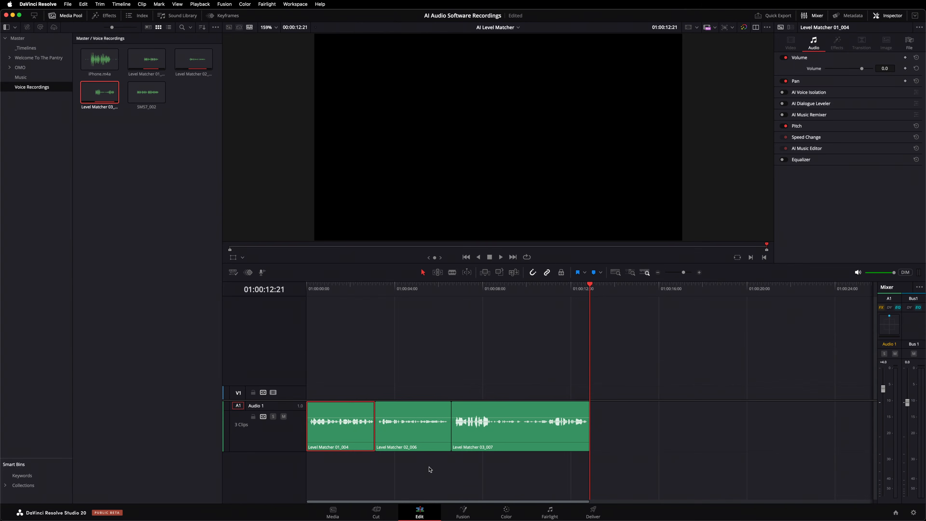
# - Apply the captured level profile to both Level Matcher 02_006 and Level Matcher 03_007
pyautogui.moveTo(430, 466); pyautogui.dragTo(496, 440)
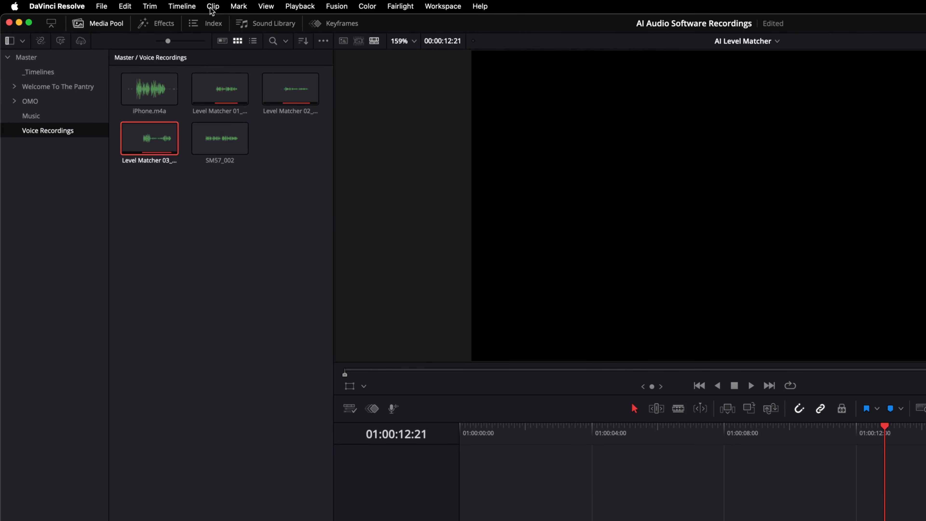
pyautogui.click(212, 6)
pyautogui.moveTo(278, 223)
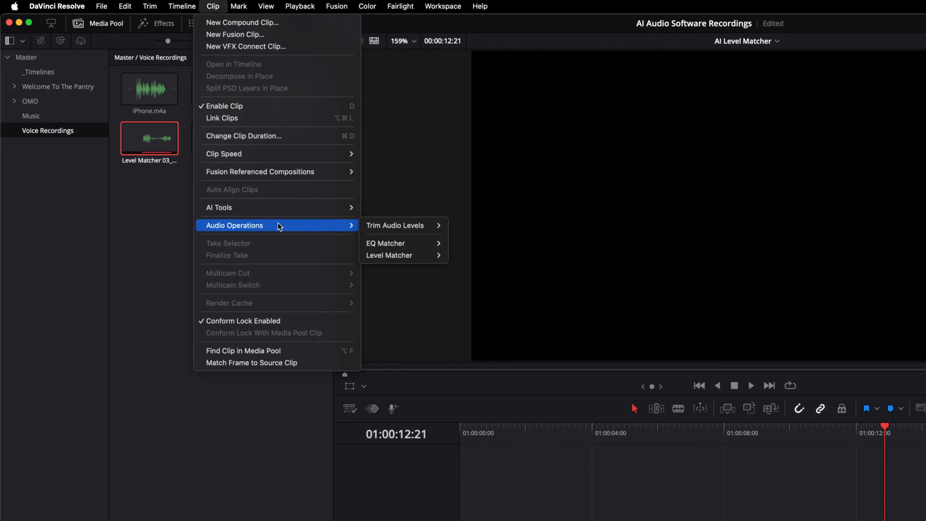
pyautogui.moveTo(419, 256)
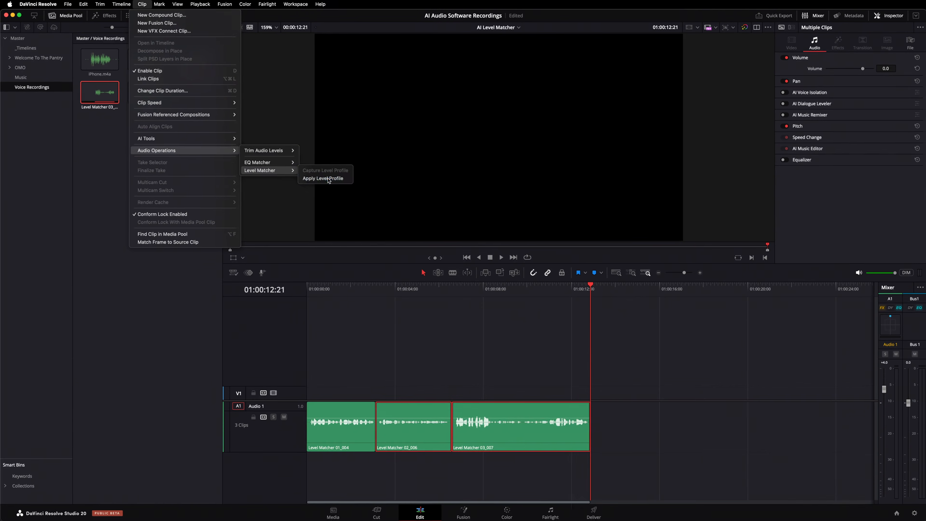
pyautogui.click(323, 179)
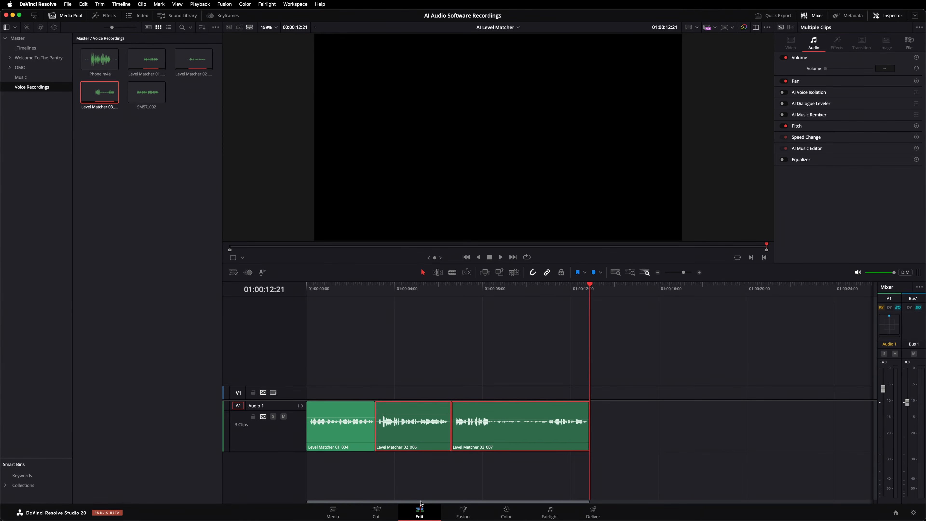
# - Check the clip volumes of Level Matcher 02_006 and 03_007, and switch on AI Dialogue Leveler for 03_007
pyautogui.click(407, 470)
pyautogui.click(413, 431)
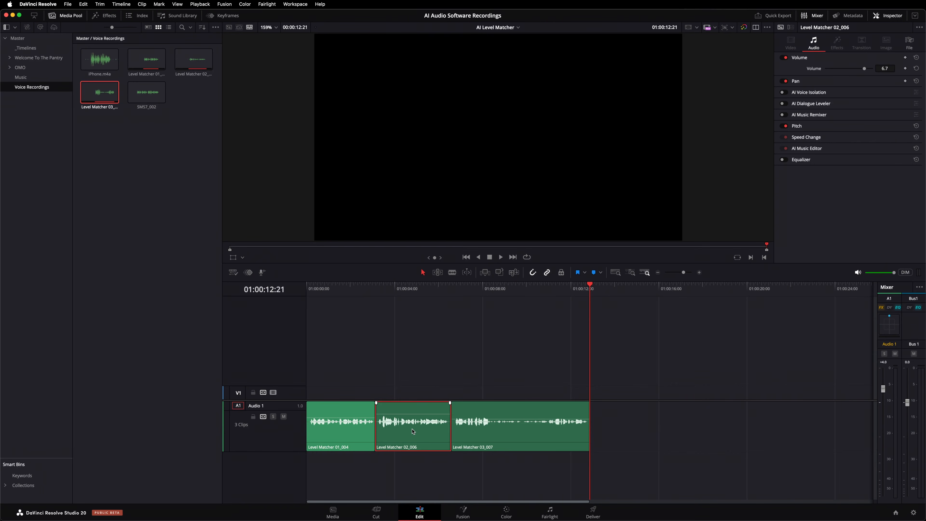
pyautogui.click(488, 433)
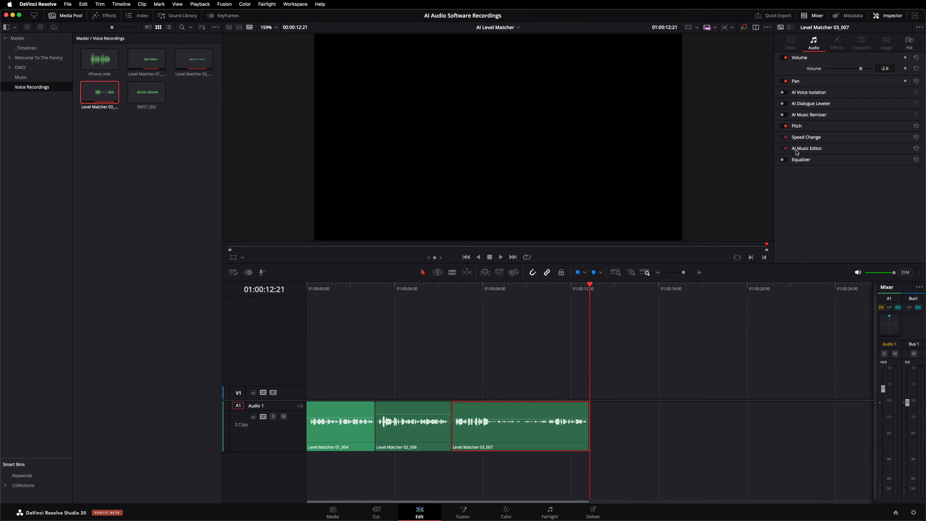
pyautogui.click(783, 104)
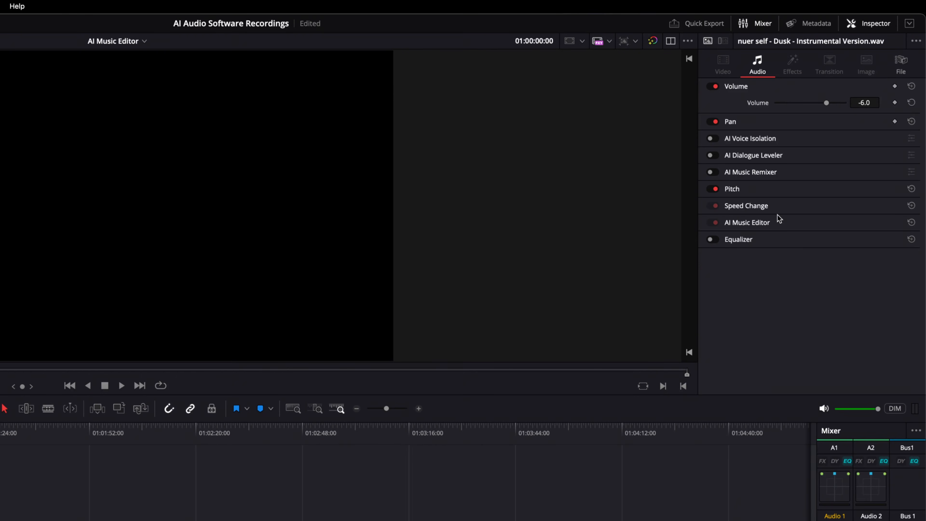
# - Adjust the Dusk - Instrumental Version music clip to a target length of 2:00:00 with the AI Music Editor
pyautogui.click(779, 221)
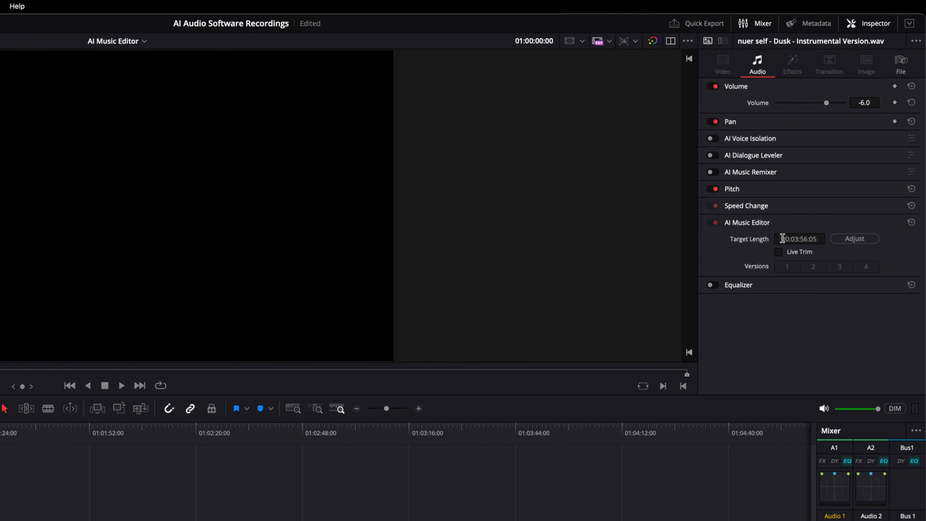
pyautogui.click(780, 238)
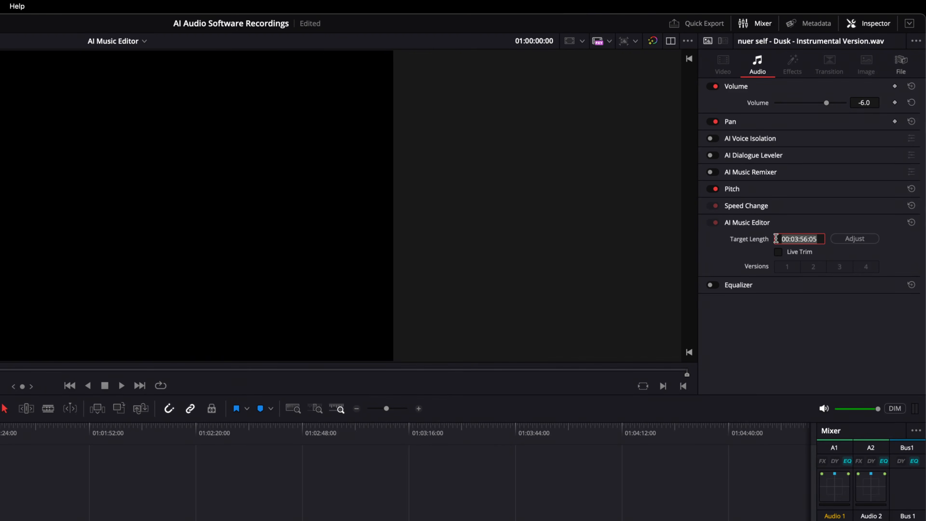
pyautogui.write('2:')
pyautogui.write('00:00')
pyautogui.click(861, 239)
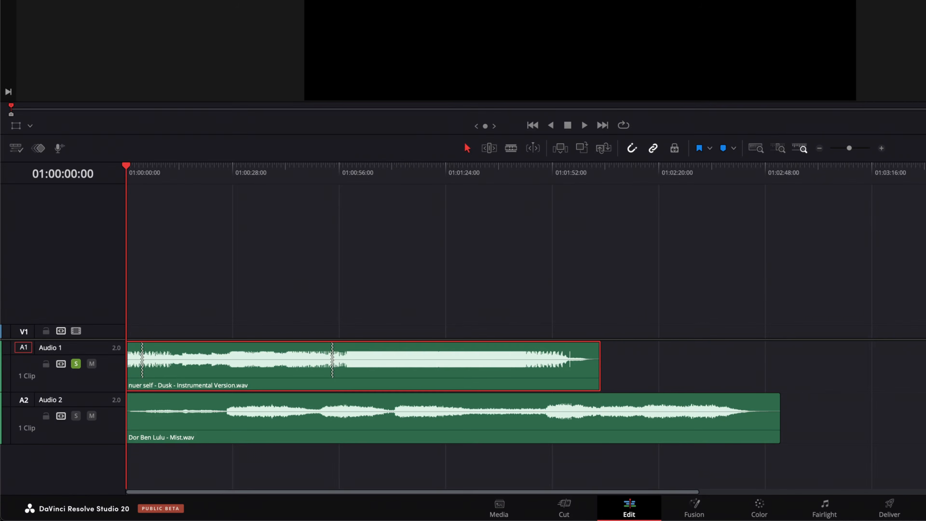
# - Listen to the adjusted Dusk clip from its start and across the second edit marker near 50 seconds
pyautogui.click(148, 328)
pyautogui.press('space')
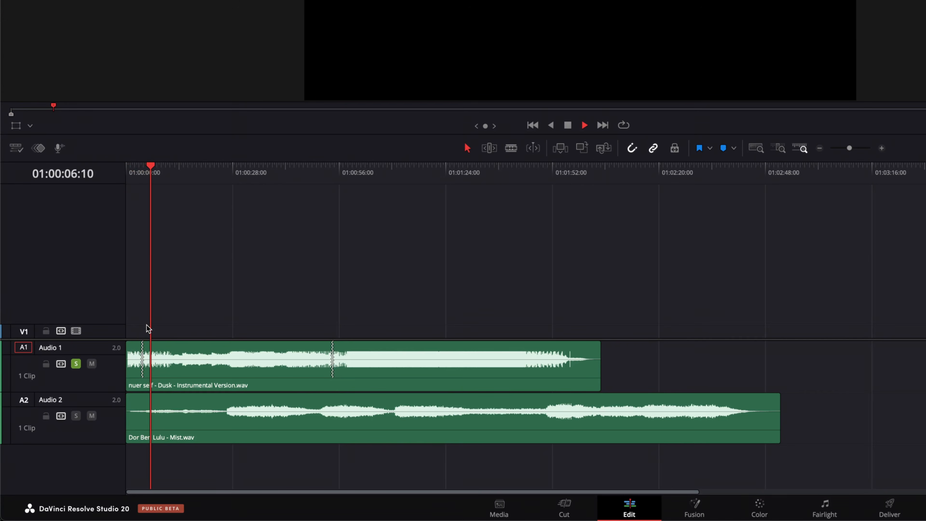
pyautogui.press('space')
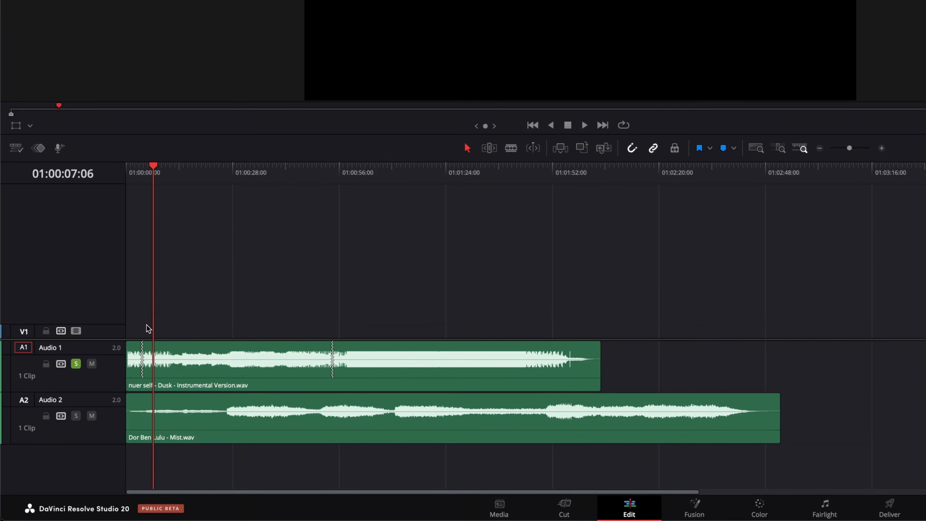
pyautogui.click(312, 178)
pyautogui.press('space')
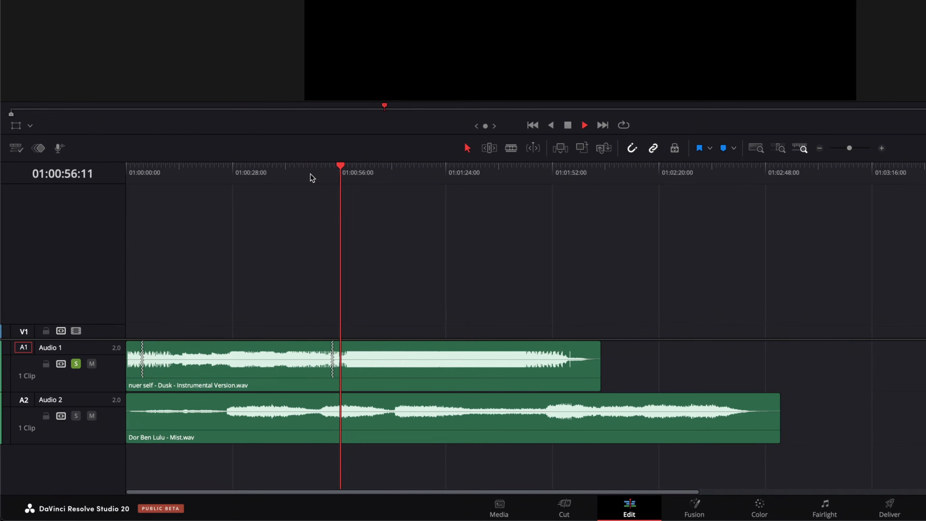
pyautogui.press('space')
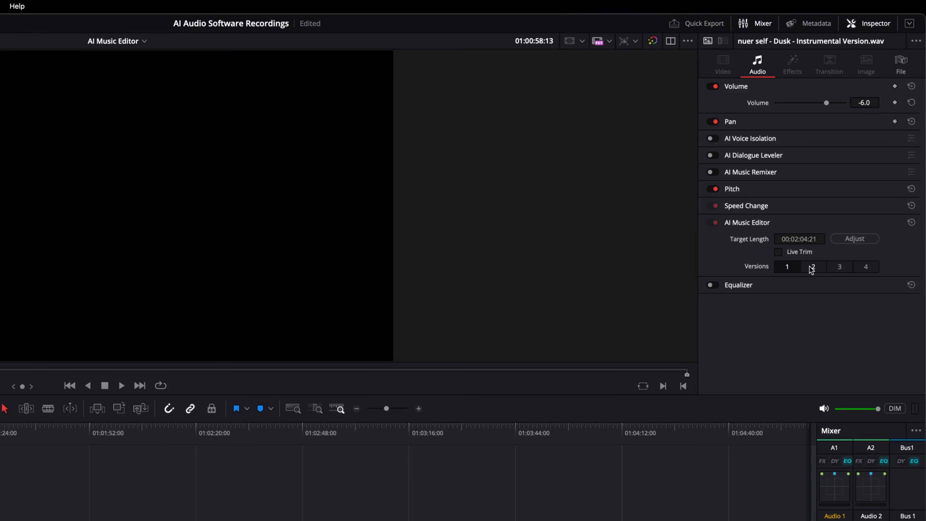
# - Choose version 2 of the AI Music Editor result for the Dusk clip and listen across both edit markers
pyautogui.click(811, 269)
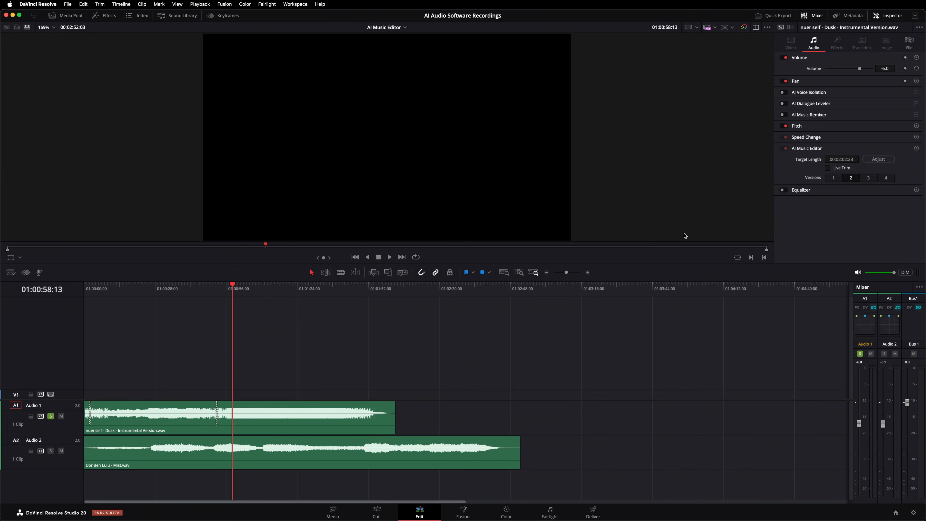
pyautogui.click(88, 289)
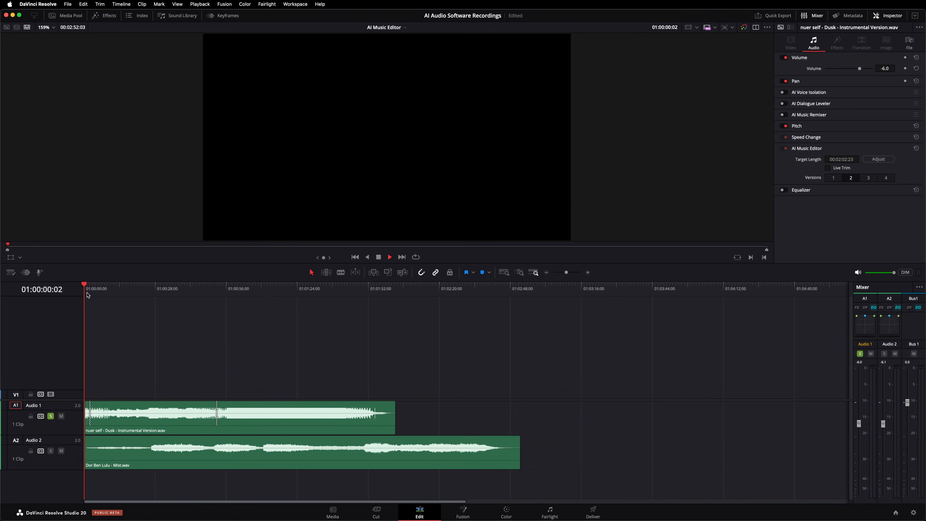
pyautogui.press('space')
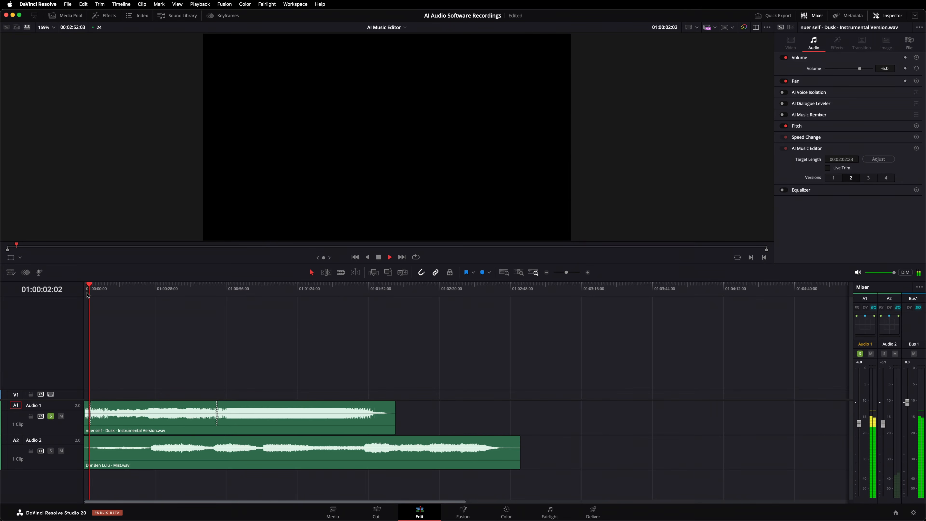
pyautogui.press('space')
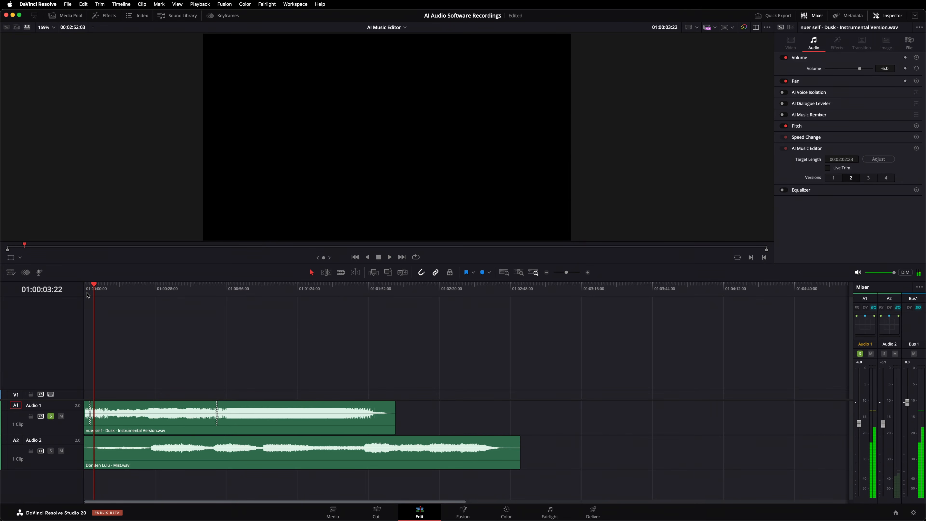
pyautogui.click(207, 289)
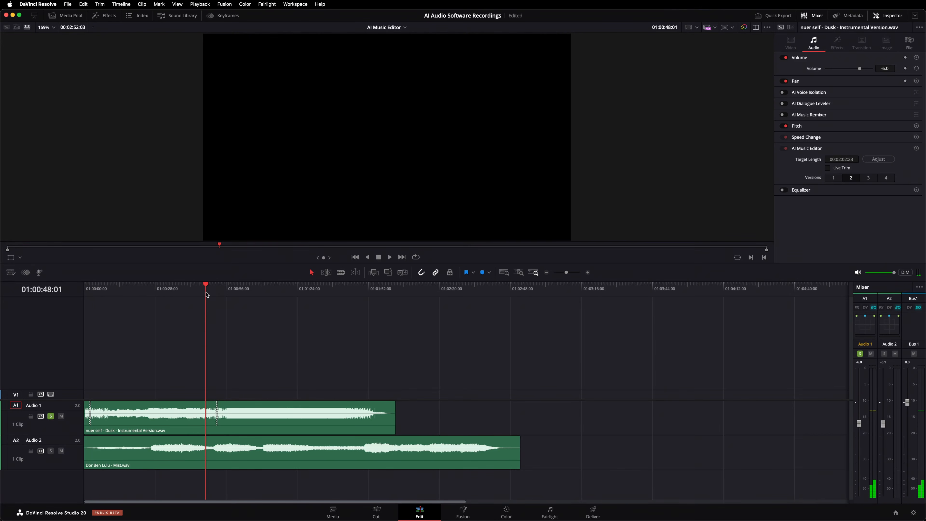
pyautogui.press('space')
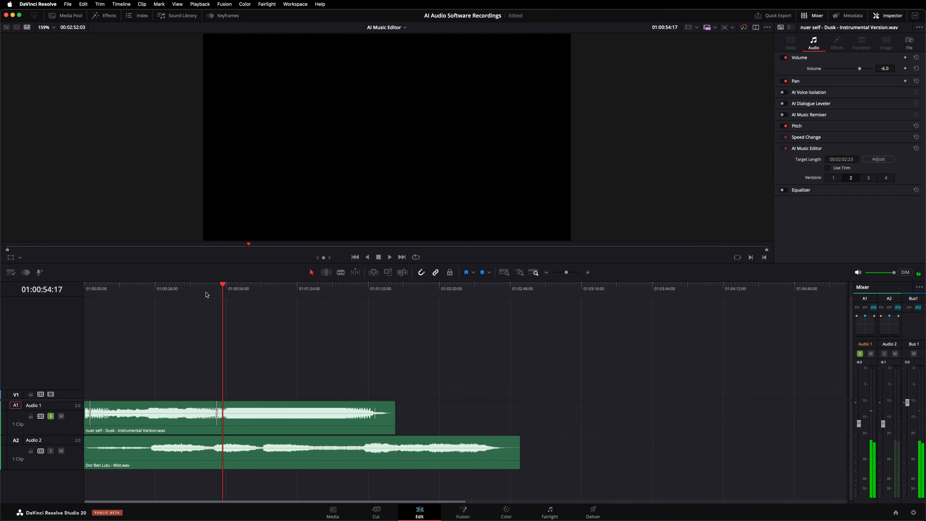
# - Choose version 3 of the AI Music Editor result and listen to the Dusk clip's start and its second edit marker
pyautogui.click(867, 178)
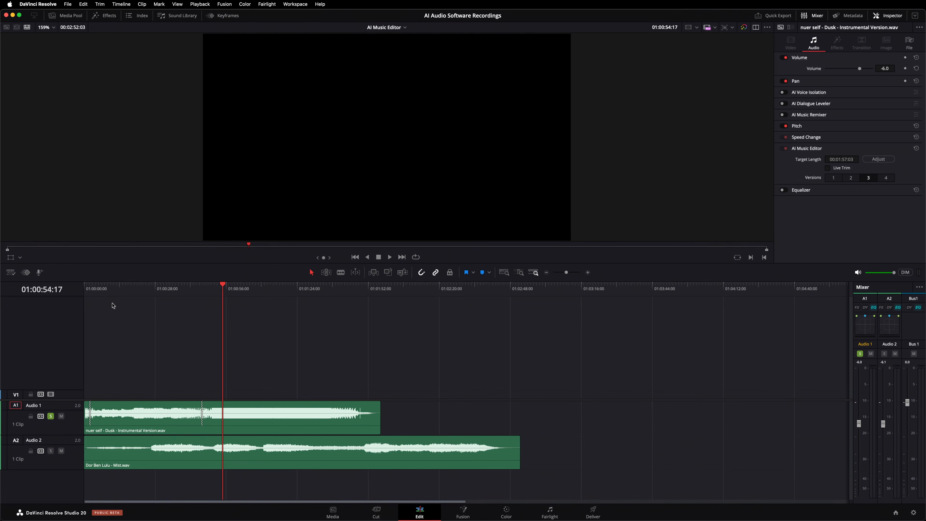
pyautogui.moveTo(98, 290); pyautogui.dragTo(84, 291)
pyautogui.press('space')
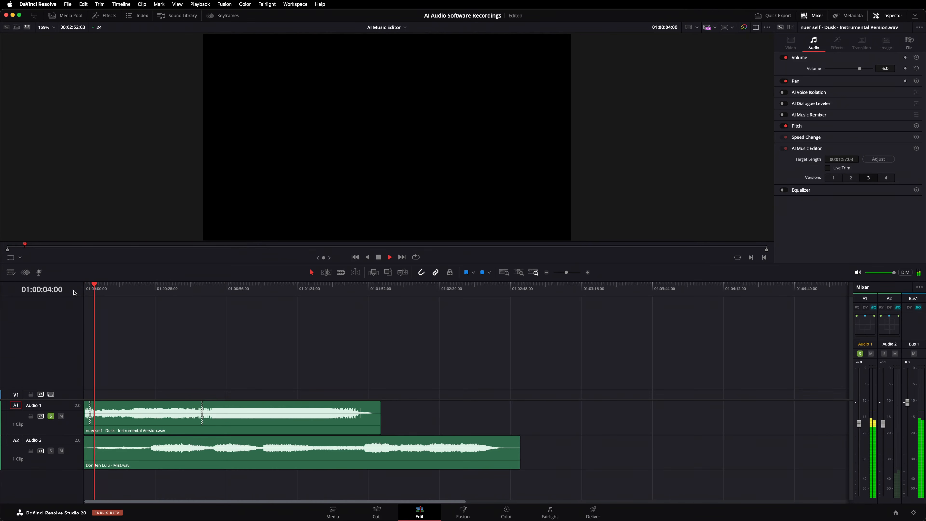
pyautogui.press('space')
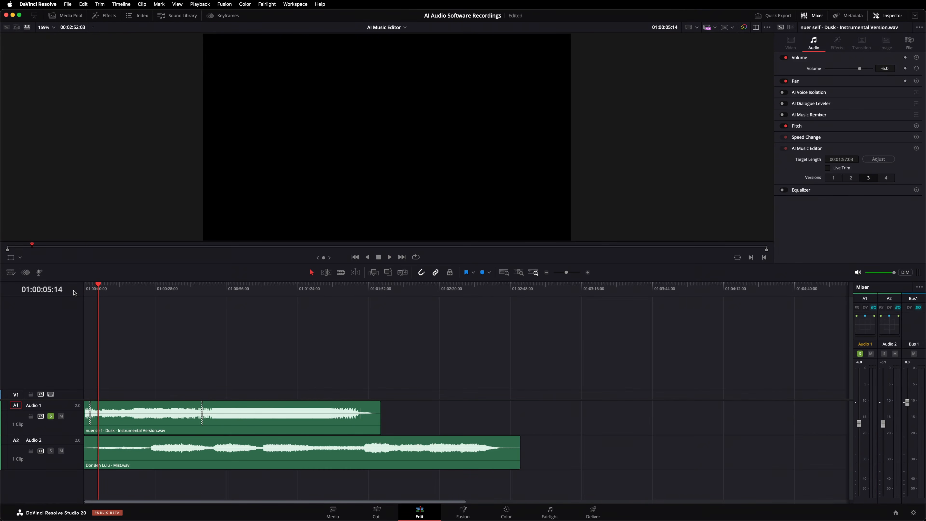
pyautogui.moveTo(96, 290); pyautogui.dragTo(71, 297)
pyautogui.press('space')
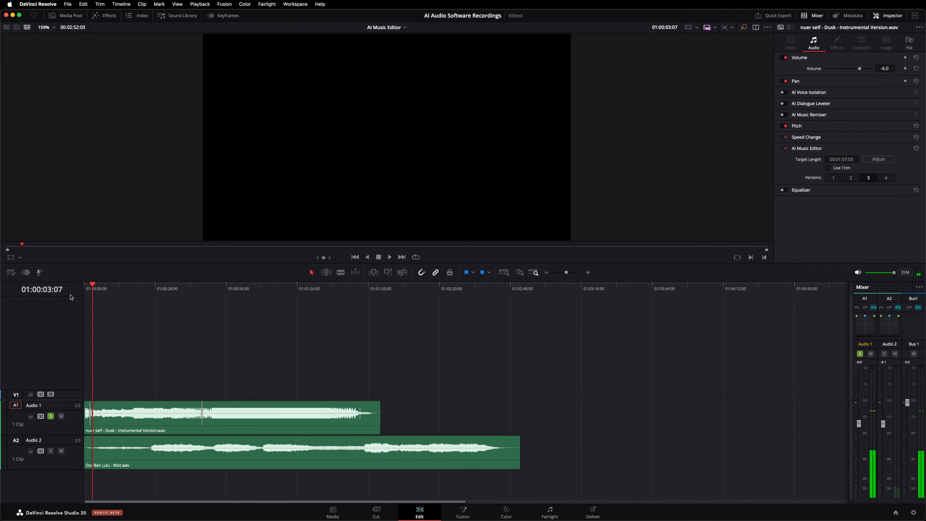
pyautogui.click(188, 289)
pyautogui.press('space')
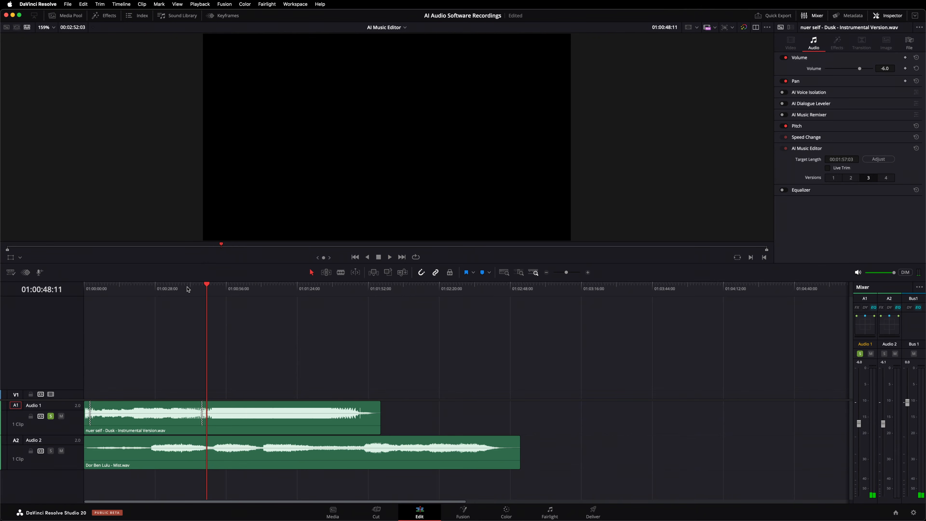
# - Choose version 4 of the AI Music Editor result and listen to the Dusk clip around its second edit marker
pyautogui.click(888, 181)
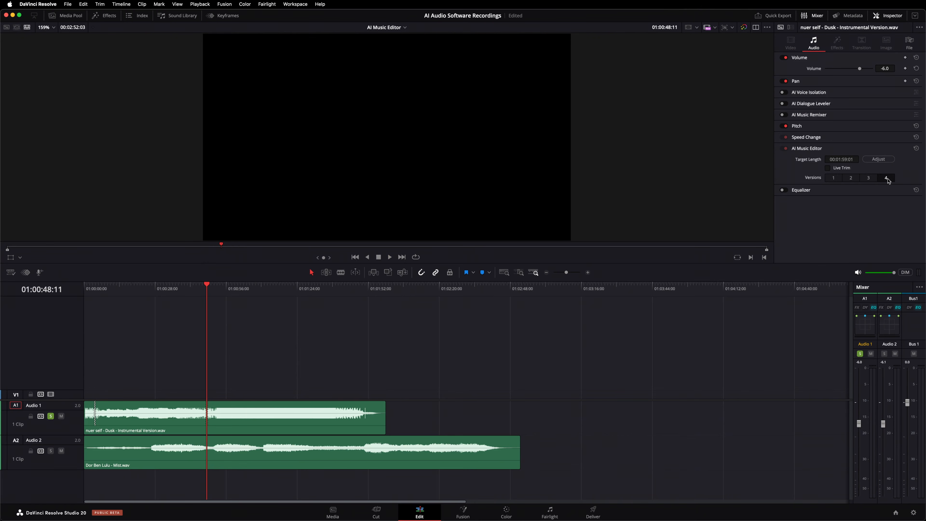
pyautogui.click(189, 288)
pyautogui.press('space')
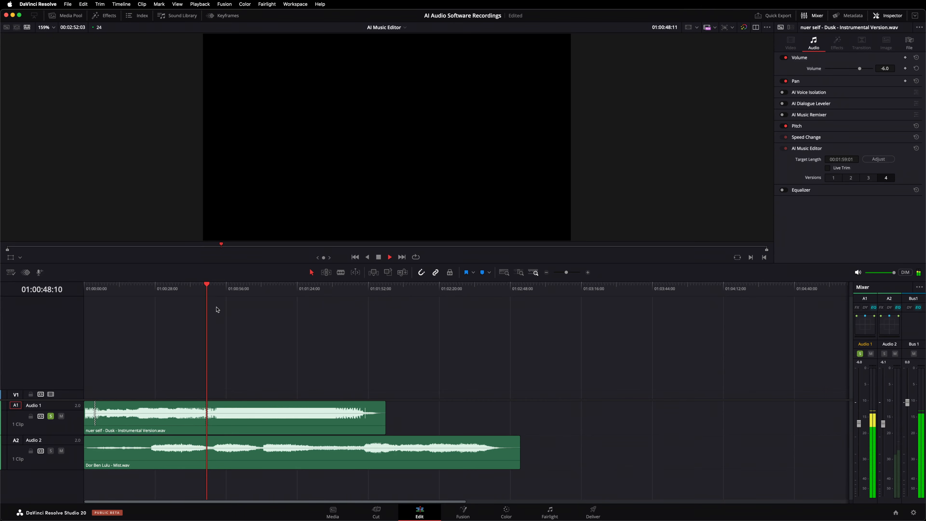
pyautogui.press('space')
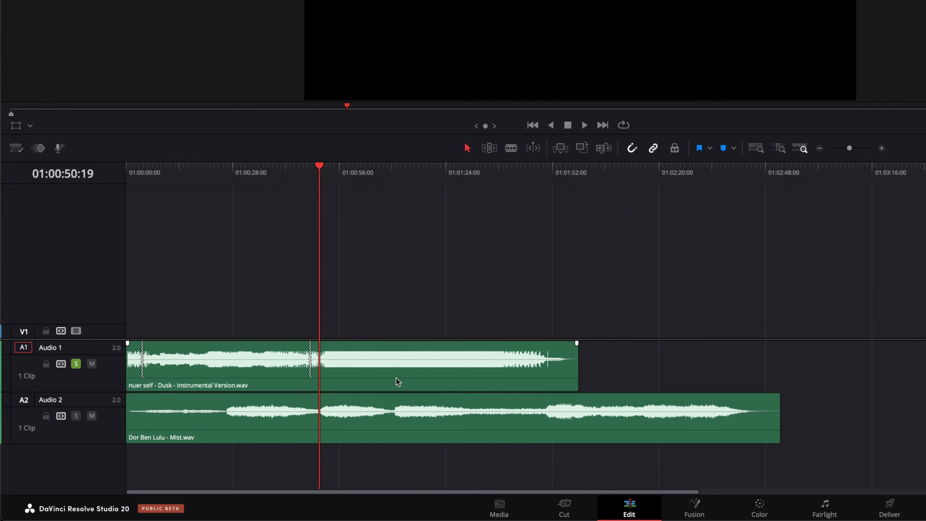
# - Decompose the Dusk music clip in place using clips only, and undo the decomposition
pyautogui.rightClick(264, 426)
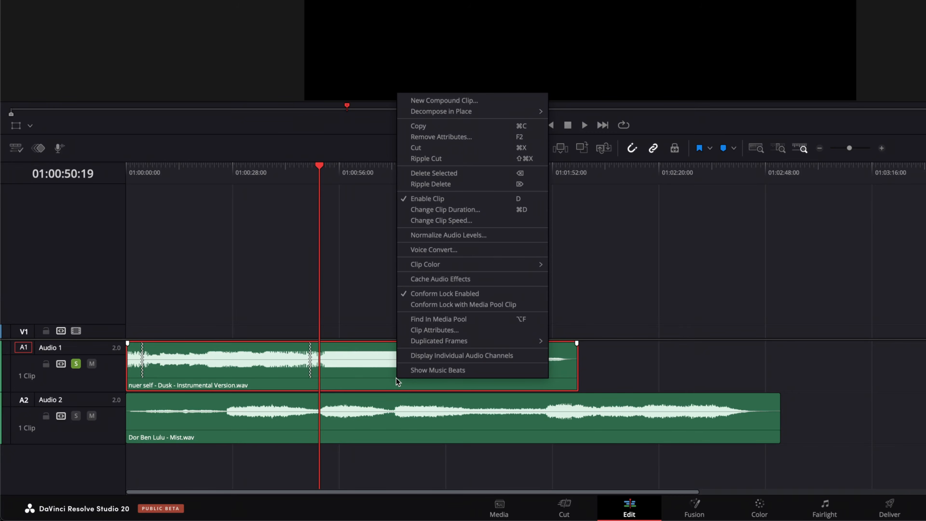
pyautogui.moveTo(472, 115)
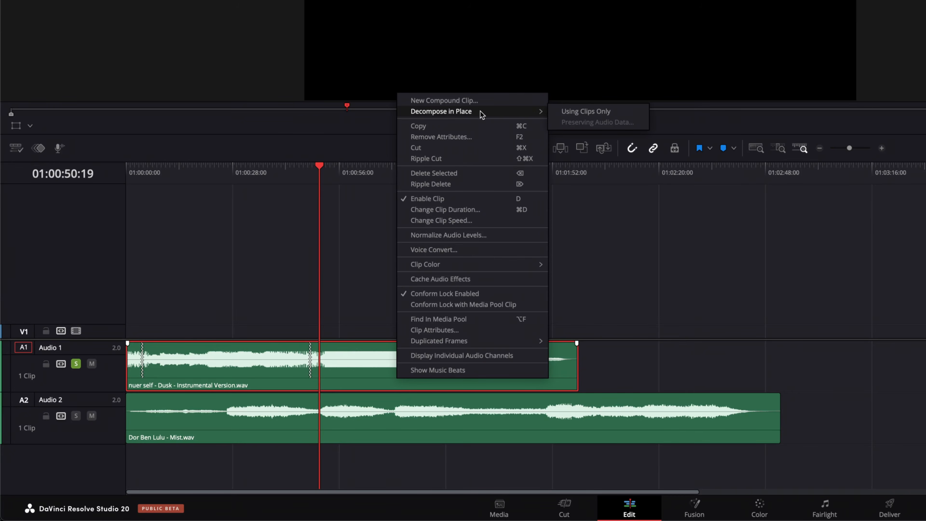
pyautogui.click(568, 115)
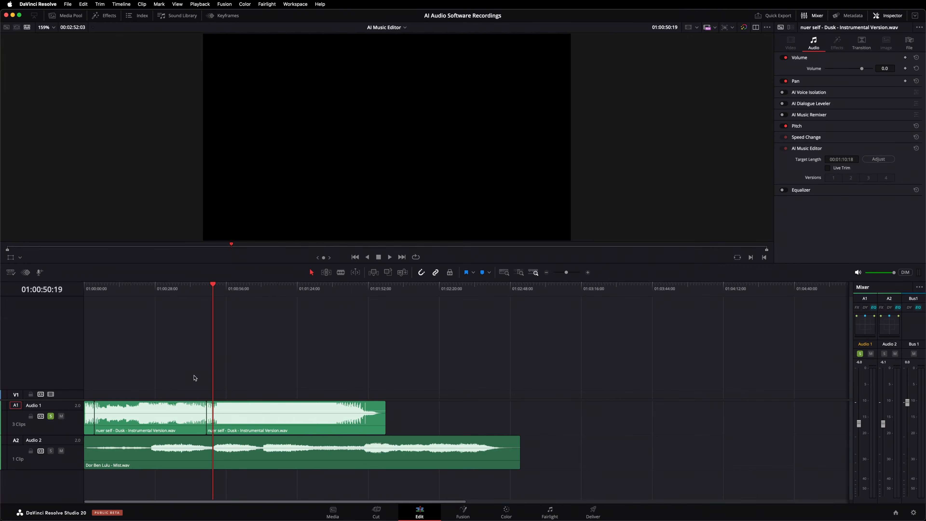
pyautogui.press('super+z')
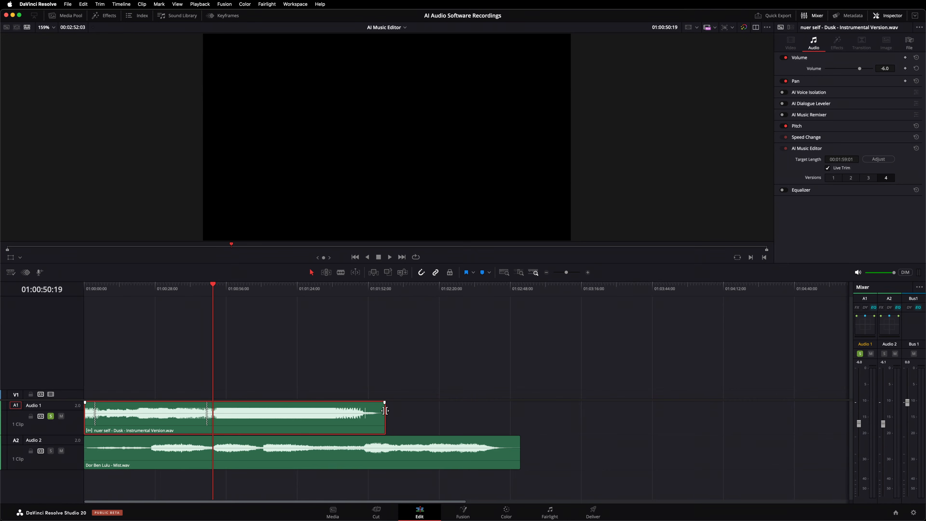
# - Shorten the Dusk clip to about 1:26:11 with Live Trim and listen across its three edit markers
pyautogui.moveTo(385, 410); pyautogui.dragTo(303, 408)
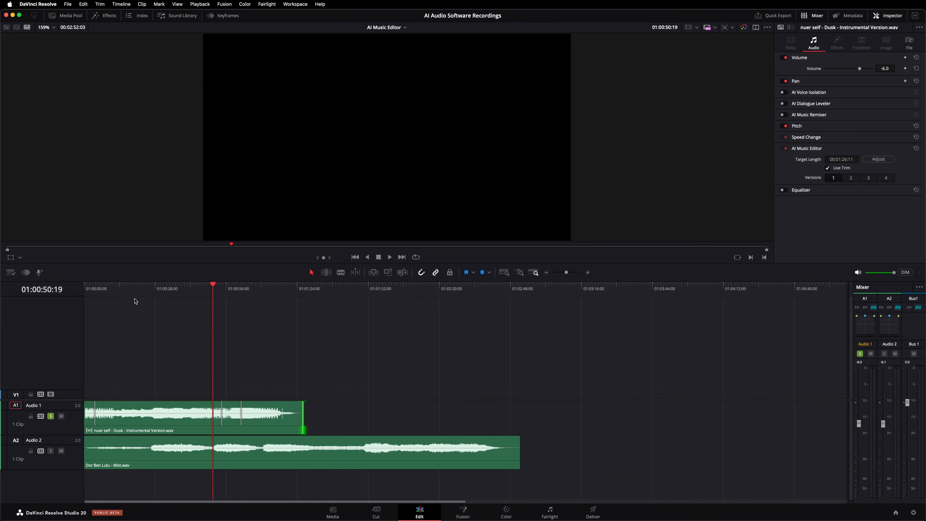
pyautogui.click(86, 290)
pyautogui.press('space')
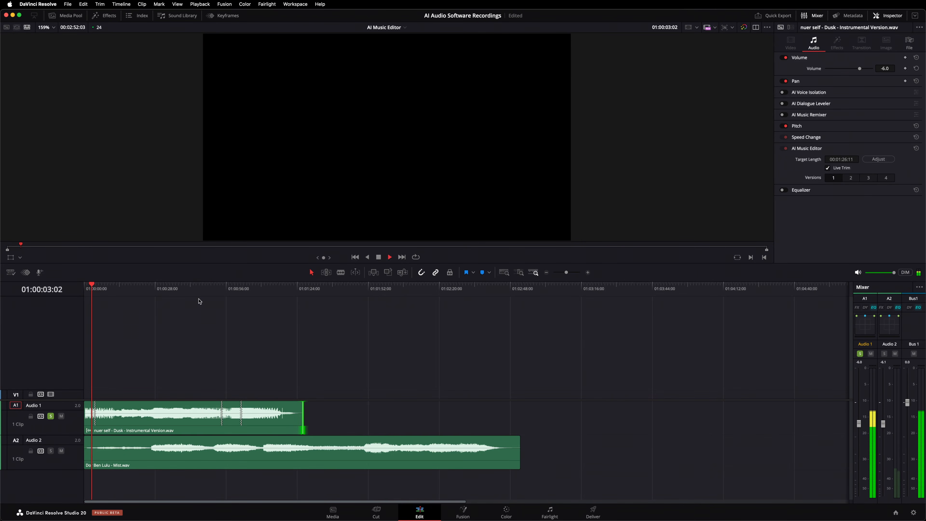
pyautogui.press('space')
pyautogui.click(214, 291)
pyautogui.press('space')
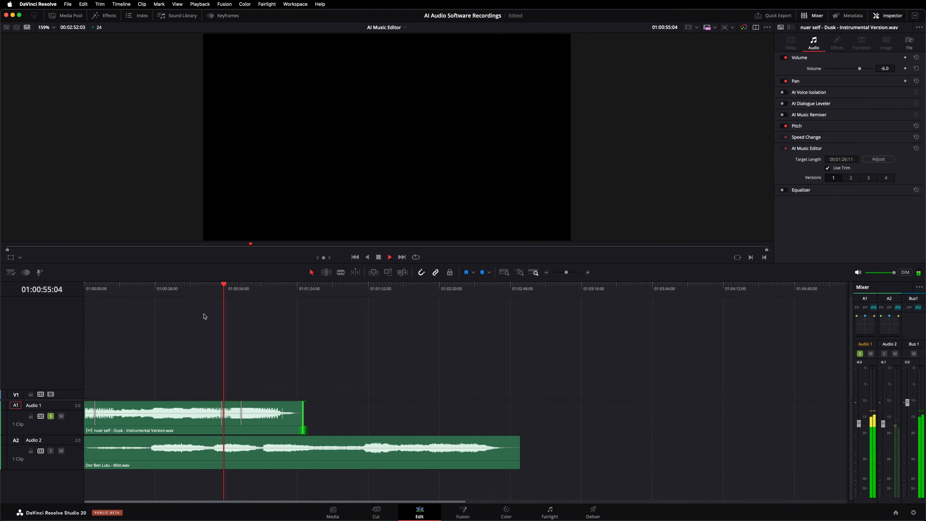
pyautogui.press('space')
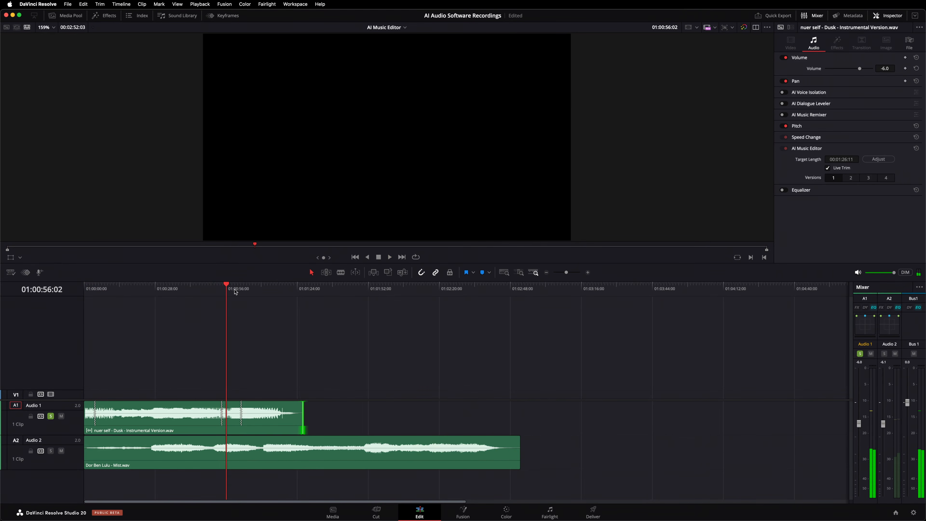
pyautogui.click(236, 289)
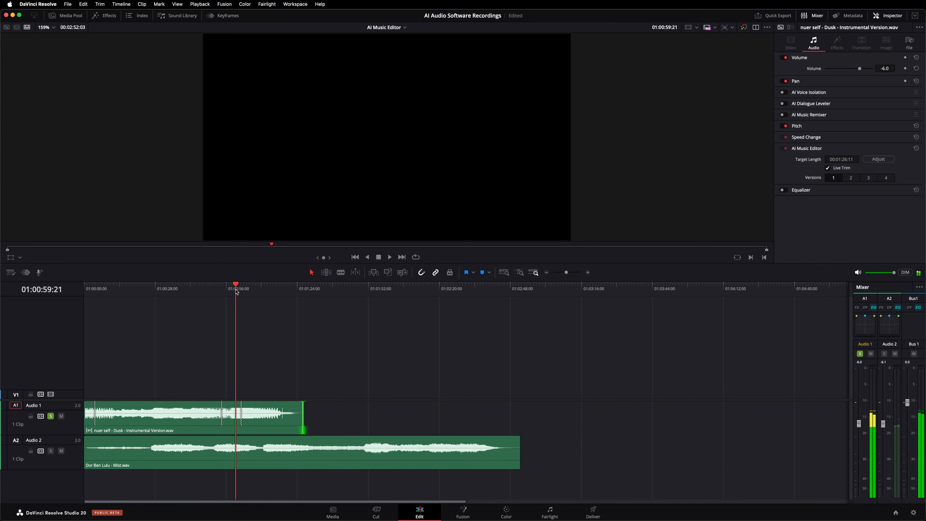
pyautogui.press('space')
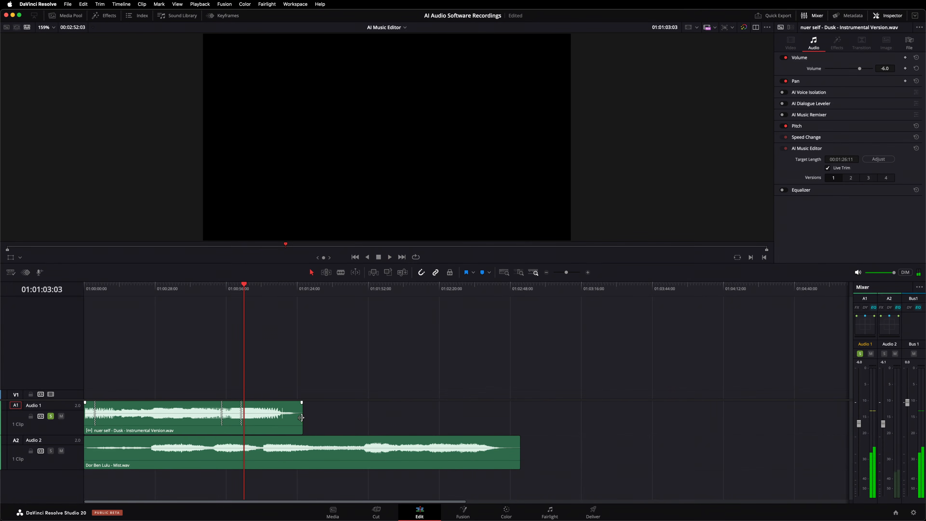
# - Extend the Dusk clip to about 2:43:06 with Live Trim and listen across its three edit markers
pyautogui.moveTo(300, 418); pyautogui.dragTo(497, 424)
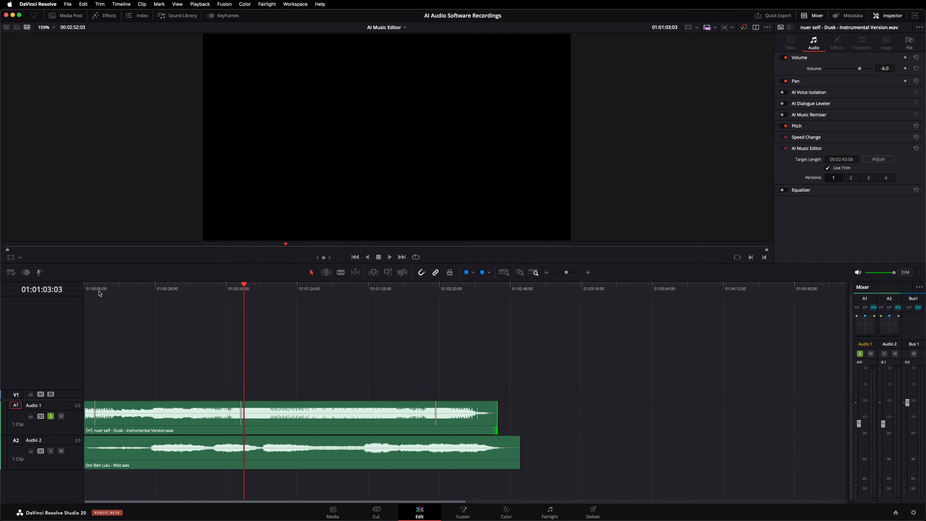
pyautogui.press('Home')
pyautogui.press('space')
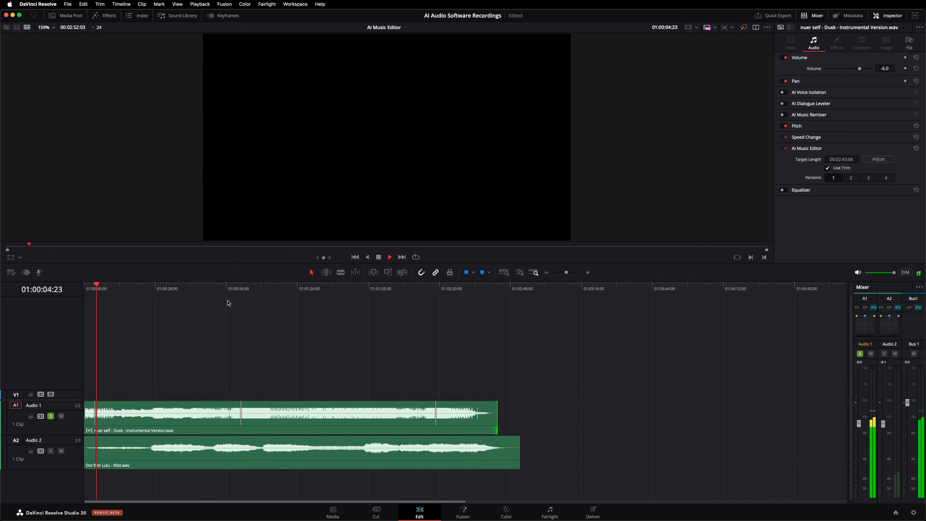
pyautogui.press('space')
pyautogui.click(222, 289)
pyautogui.press('space')
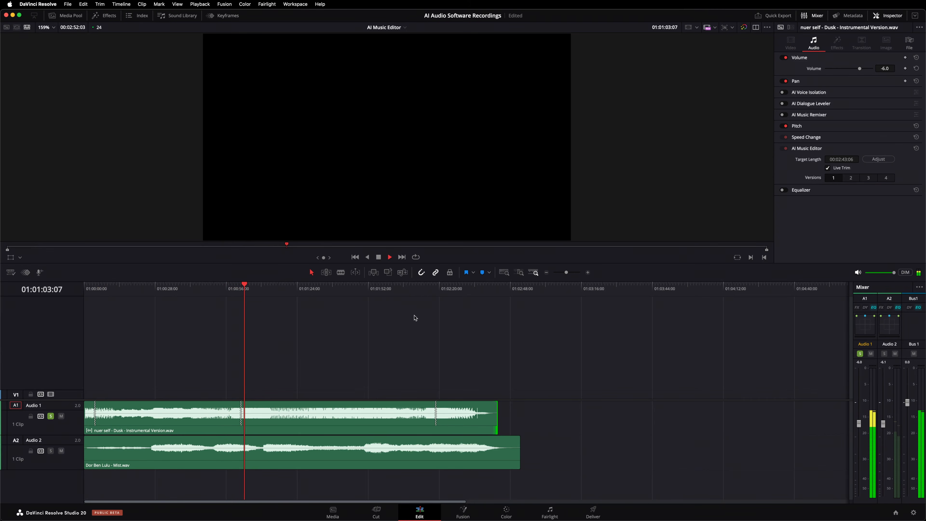
pyautogui.click(422, 289)
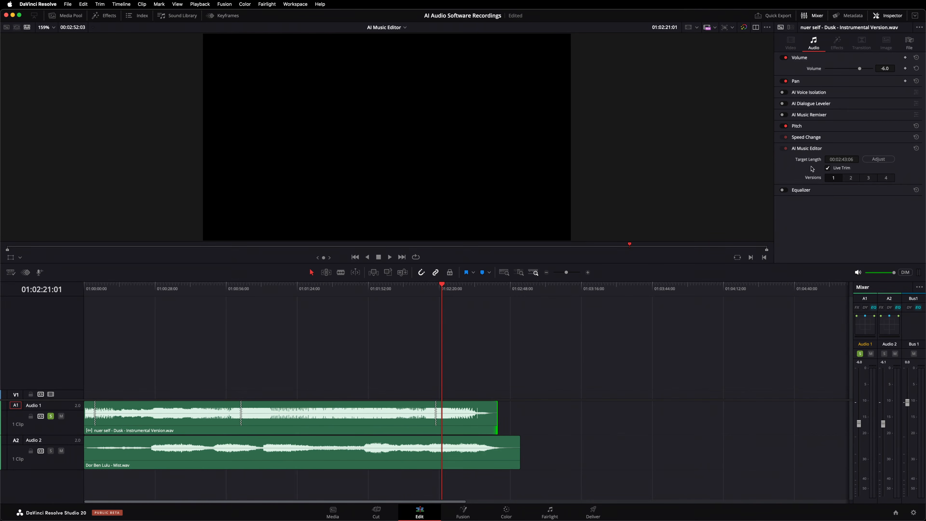
# - Decompose the extended Dusk clip in place using clips only, and solo the Audio 2 track
pyautogui.rightClick(348, 430)
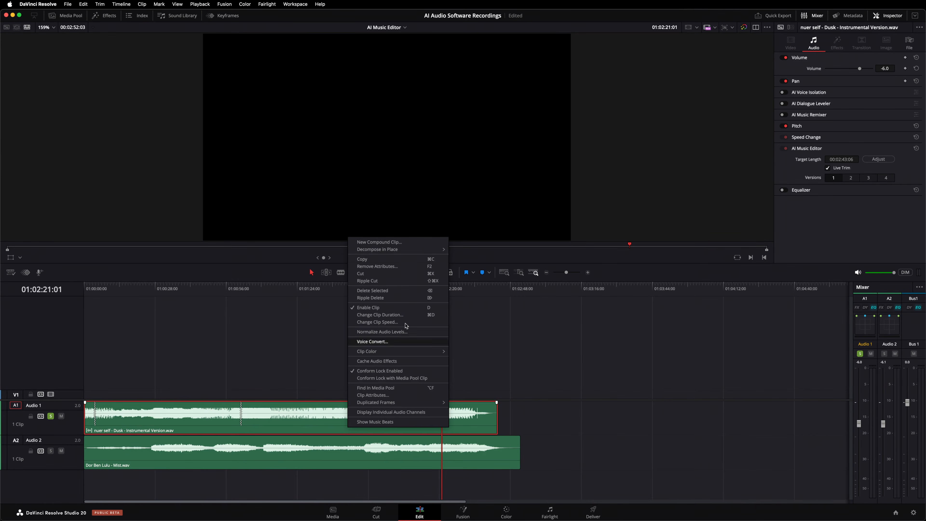
pyautogui.moveTo(423, 253)
pyautogui.click(457, 251)
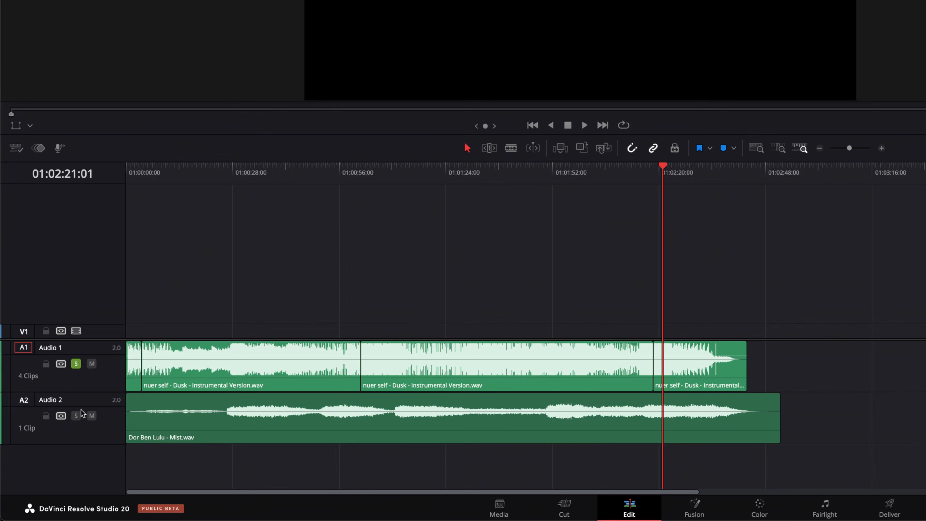
pyautogui.click(75, 415)
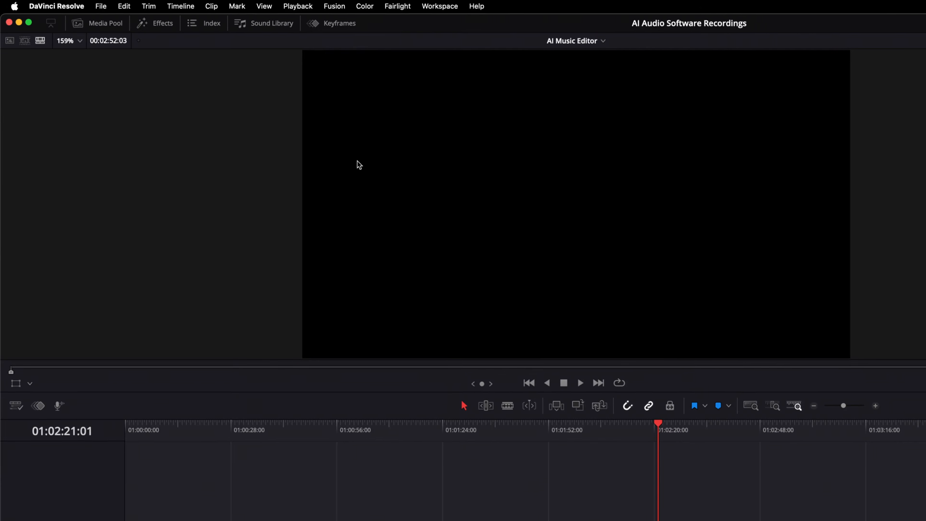
# - Turn on Exclusive Solo and try it out on the Audio 1 and Audio 2 tracks, leaving Audio 2 soloed
pyautogui.click(272, 6)
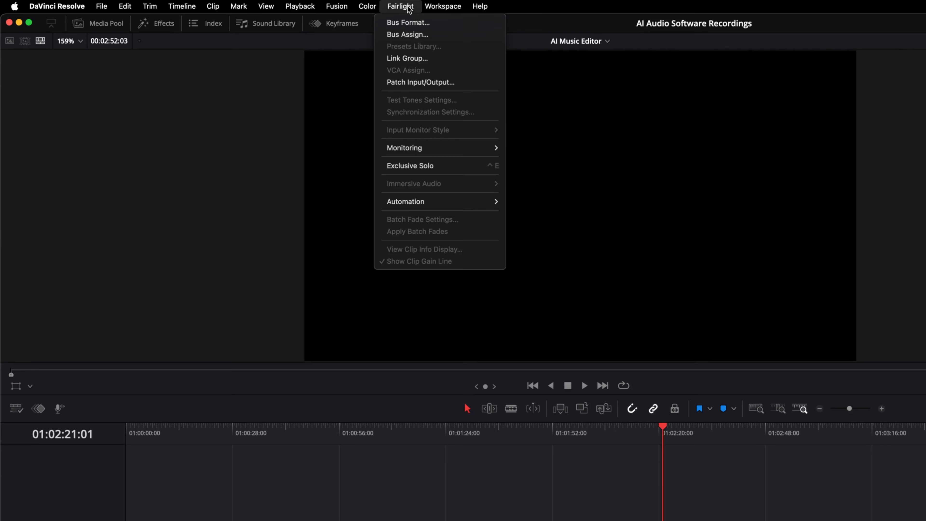
pyautogui.click(405, 165)
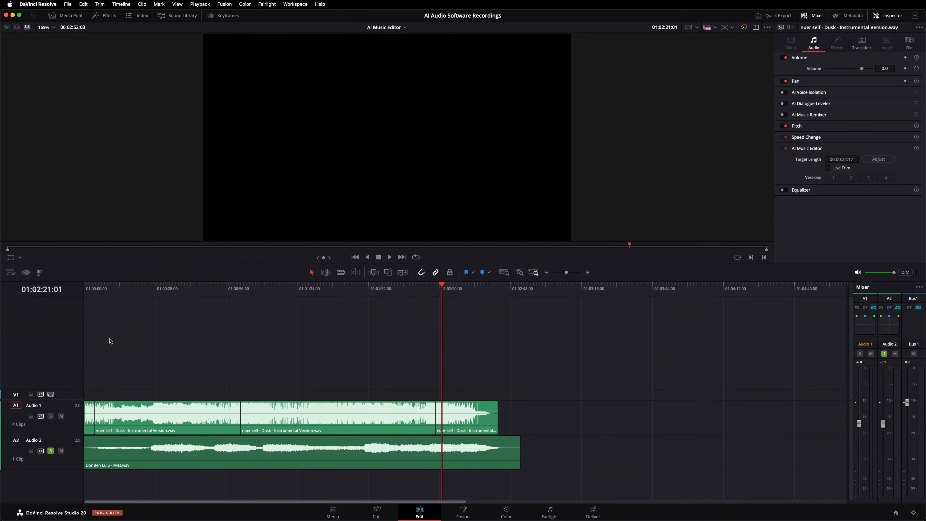
pyautogui.click(50, 416)
pyautogui.click(51, 416)
# - Retime the Mist music clip on Audio 2 to about two minutes with the AI Music Editor
pyautogui.click(136, 459)
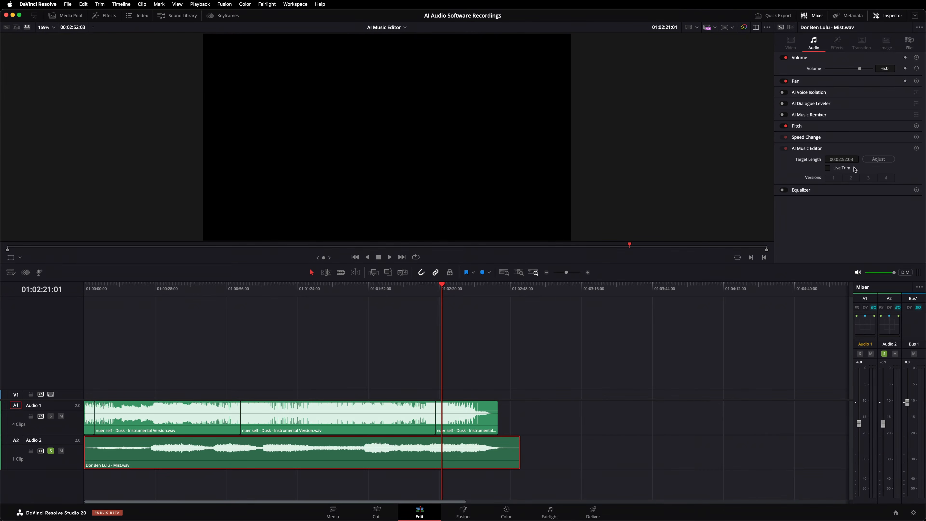
pyautogui.click(853, 159)
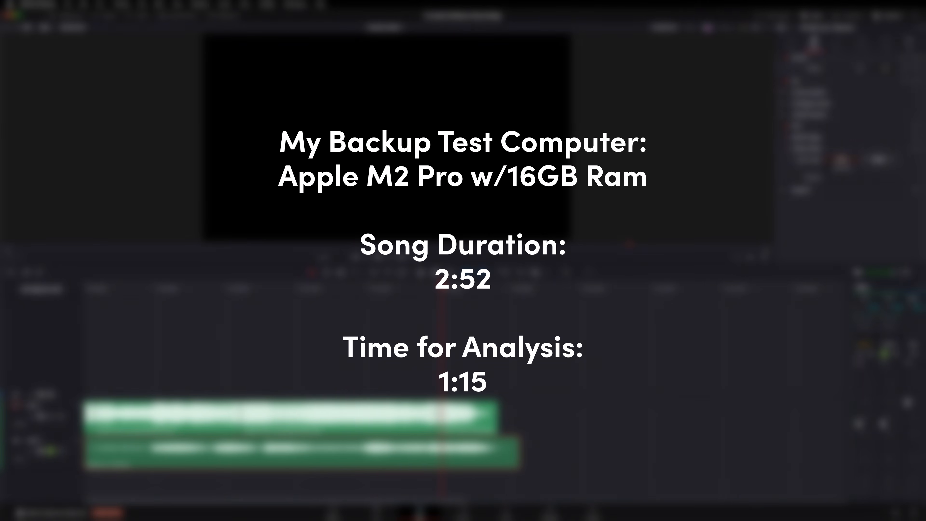
pyautogui.click(878, 160)
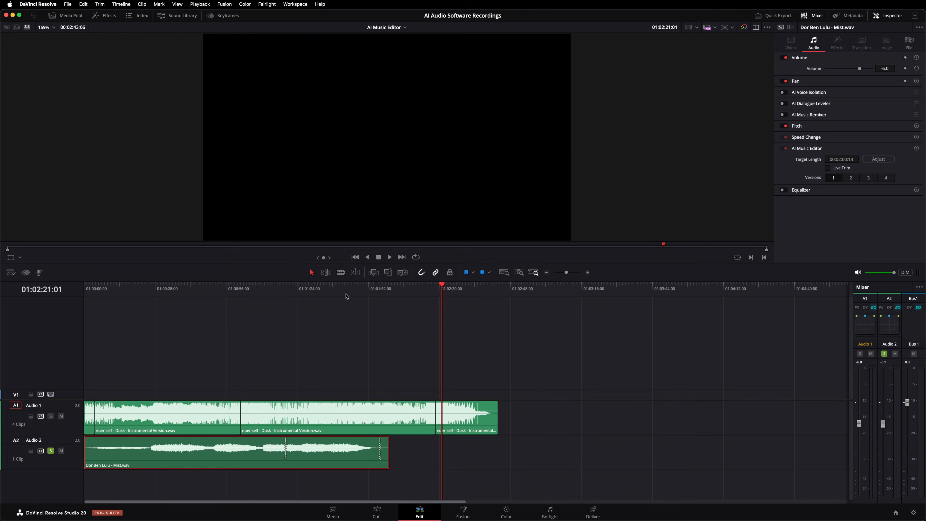
# - Listen across both edit markers in version 1 of the shortened Mist clip
pyautogui.click(265, 294)
pyautogui.press('space')
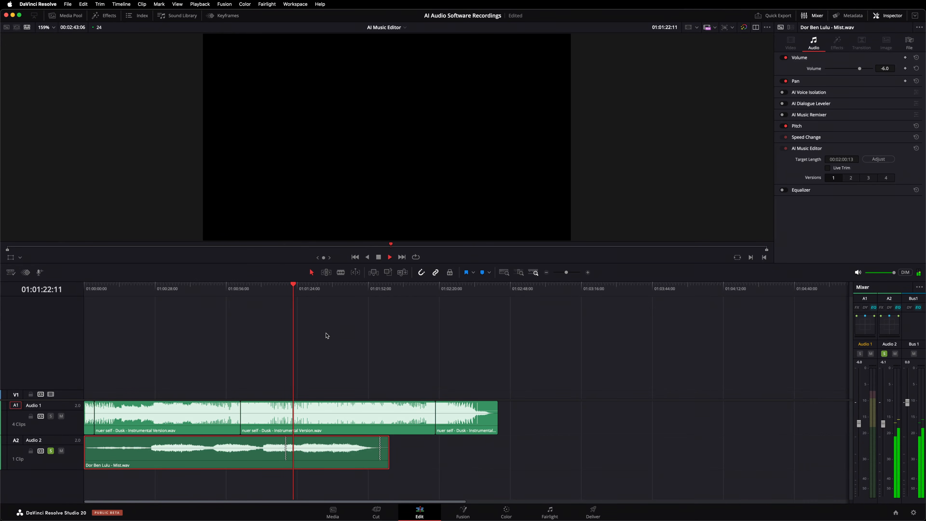
pyautogui.press('space')
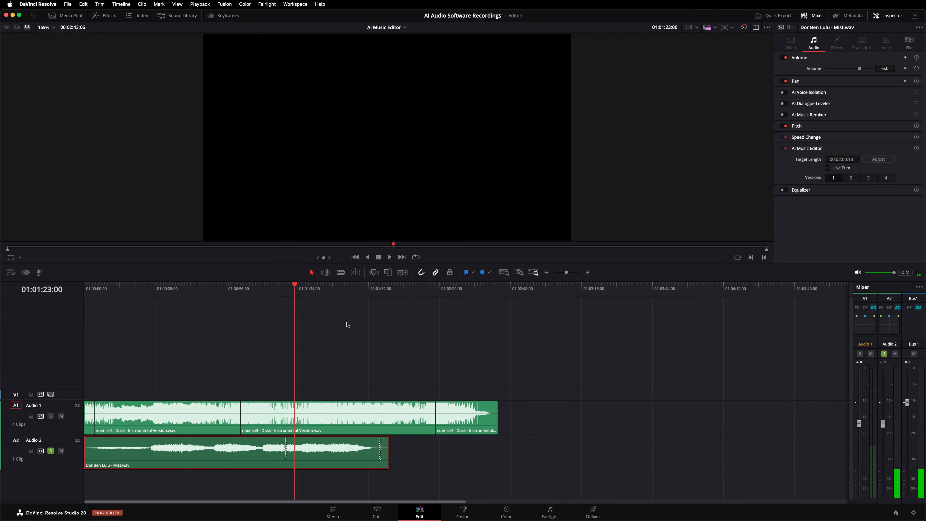
pyautogui.click(371, 290)
pyautogui.press('space')
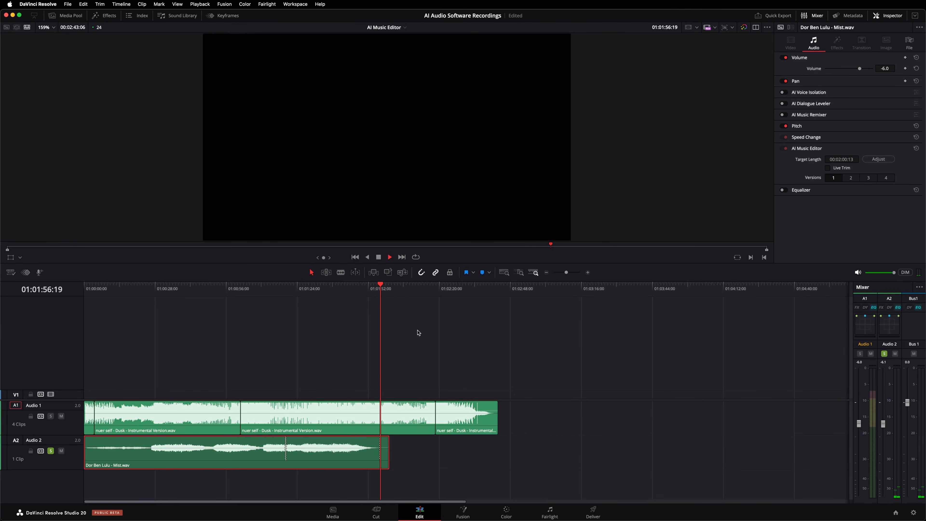
pyautogui.press('space')
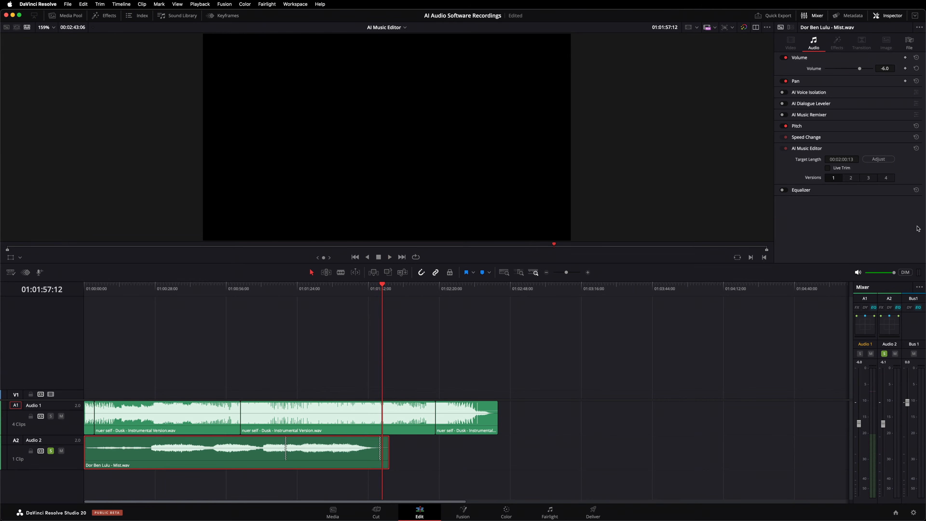
# - Switch the Mist clip to version 2 and listen across its first edit marker
pyautogui.click(851, 178)
pyautogui.click(285, 289)
pyautogui.press('space')
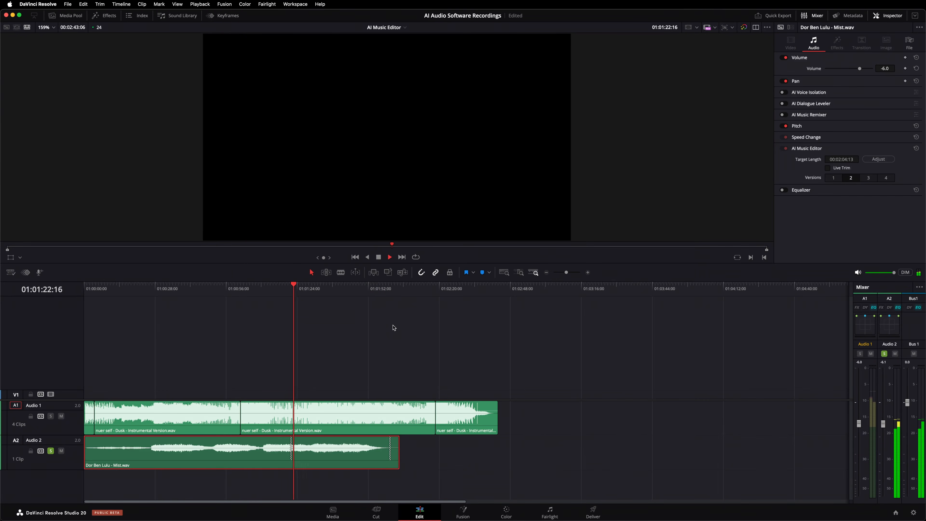
pyautogui.press('space')
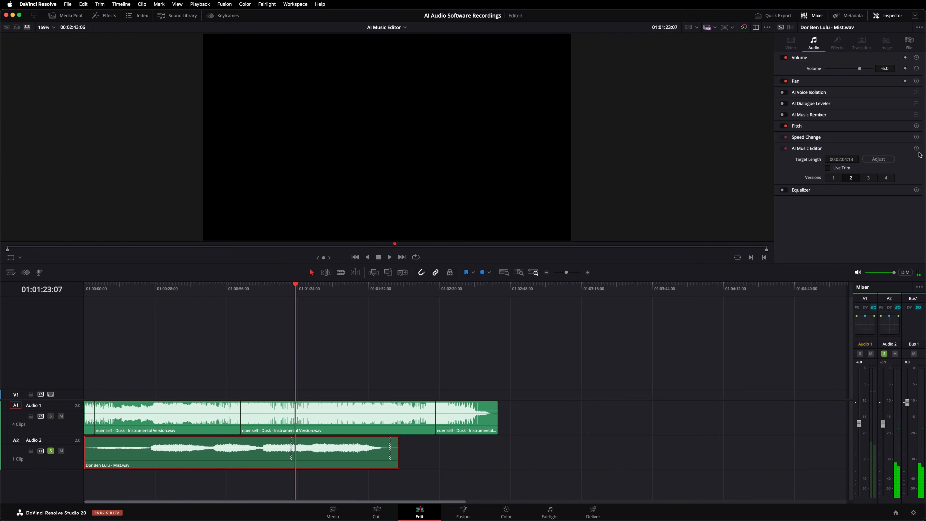
# - Switch the Mist clip to version 3 and listen across both of its edit markers
pyautogui.click(868, 178)
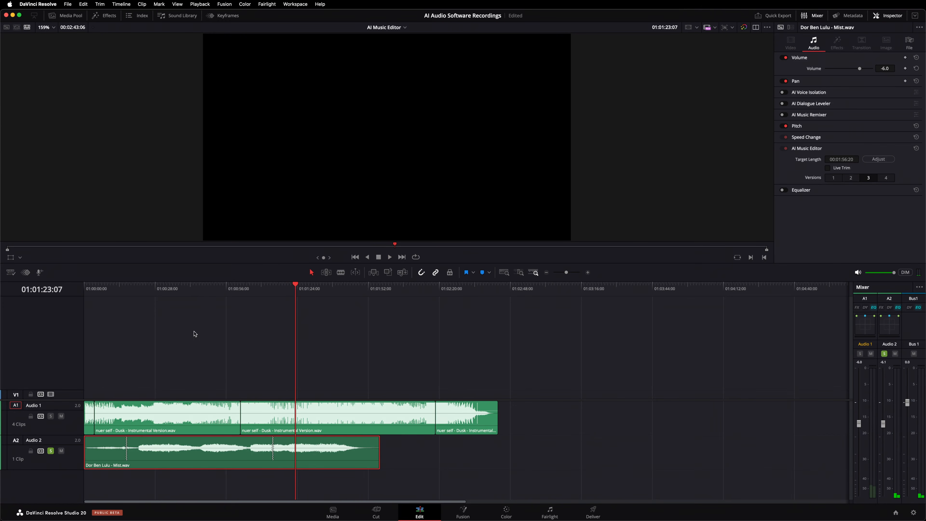
pyautogui.click(114, 289)
pyautogui.press('space')
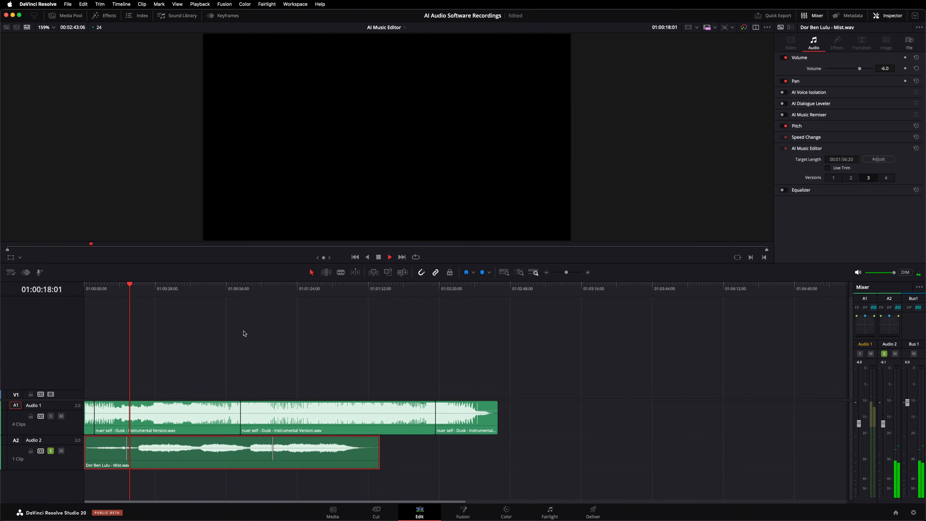
pyautogui.press('space')
pyautogui.click(259, 291)
pyautogui.press('space')
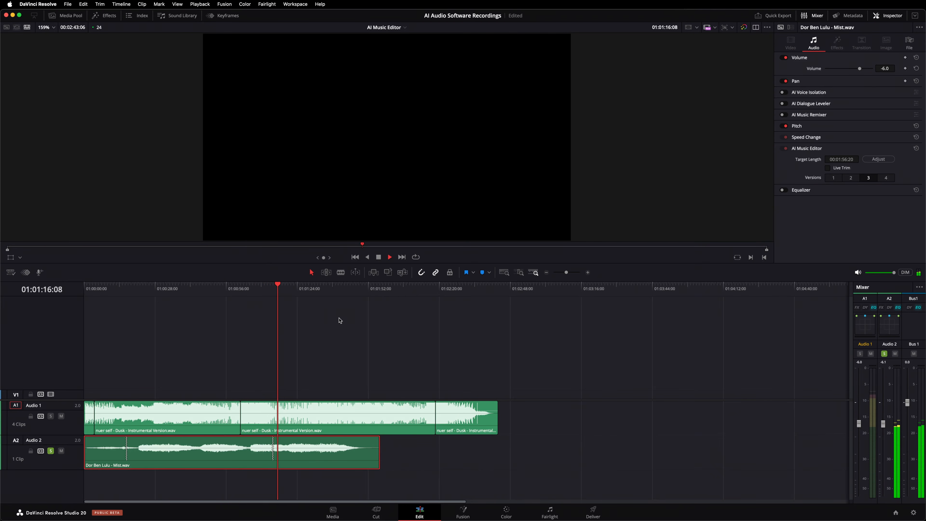
pyautogui.press('space')
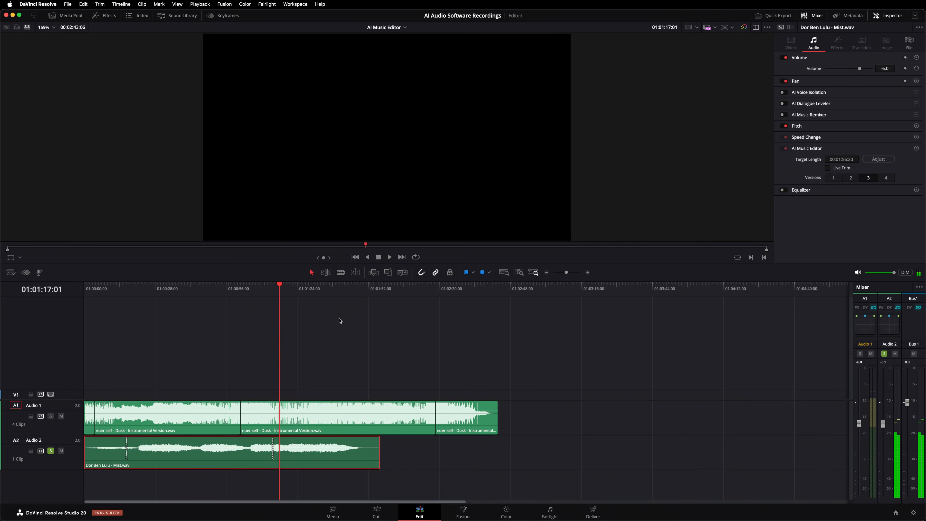
# - Switch the Mist clip to version 4 and listen across both of its edit markers
pyautogui.click(886, 178)
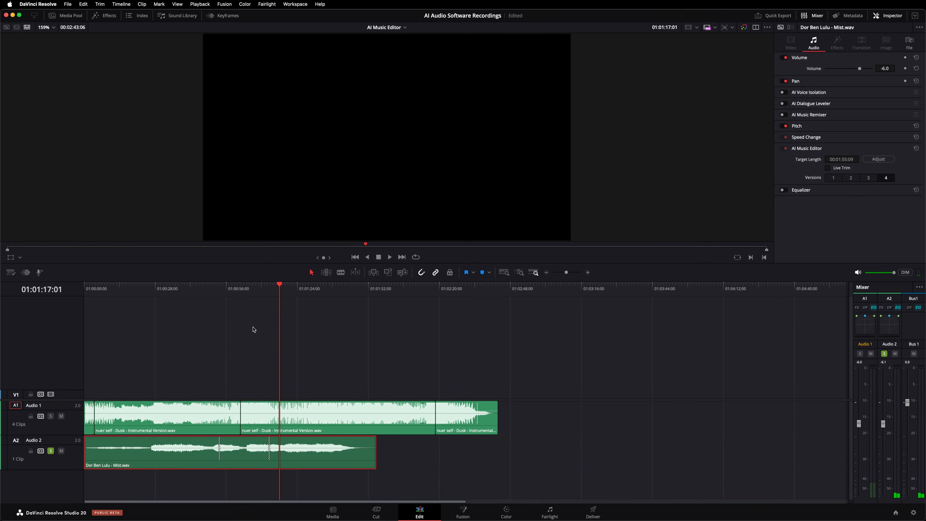
pyautogui.click(210, 292)
pyautogui.press('space')
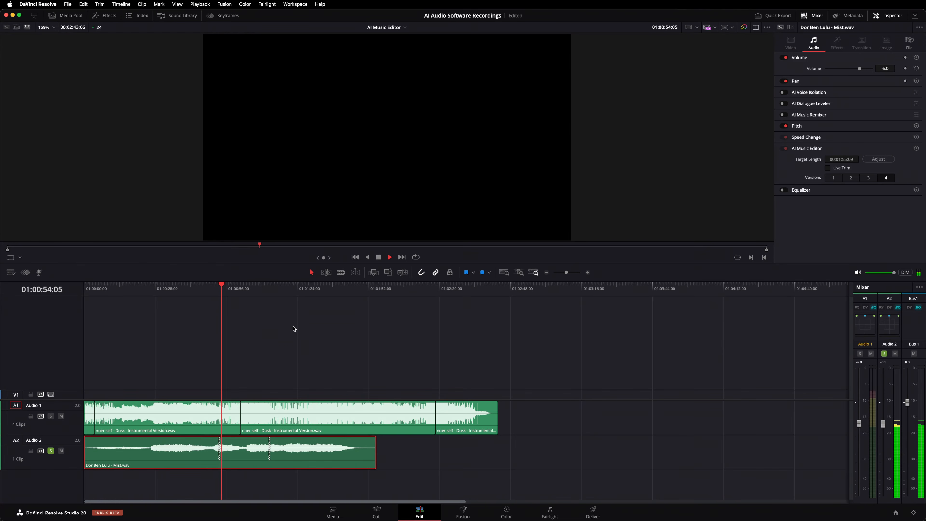
pyautogui.press('space')
pyautogui.click(269, 293)
pyautogui.click(260, 292)
pyautogui.press('space')
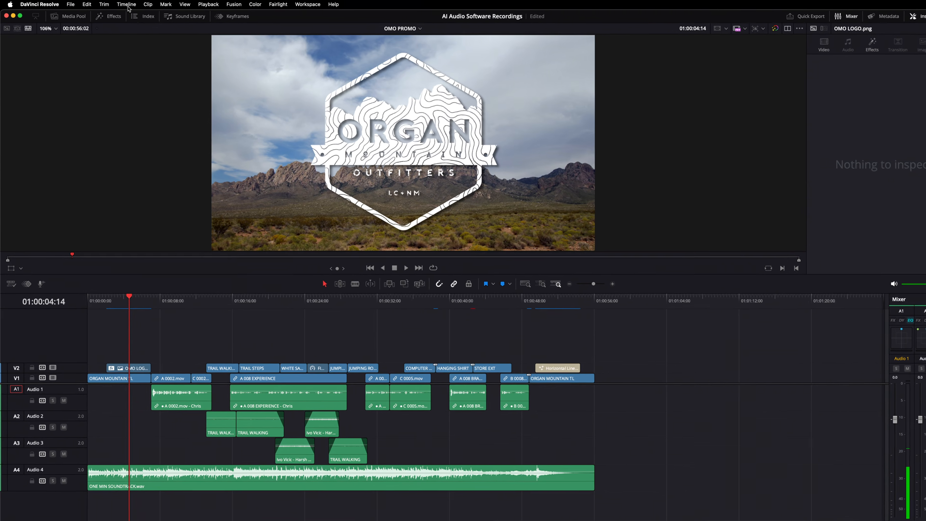
# - Auto-mix the OMO PROMO timeline with the AI Audio Assistant using the YouTube delivery standard
pyautogui.click(122, 5)
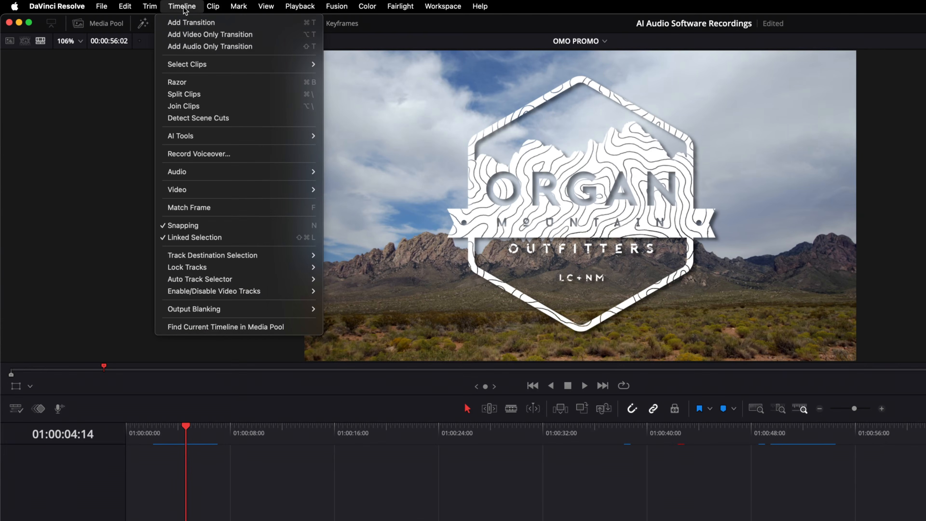
pyautogui.moveTo(227, 140)
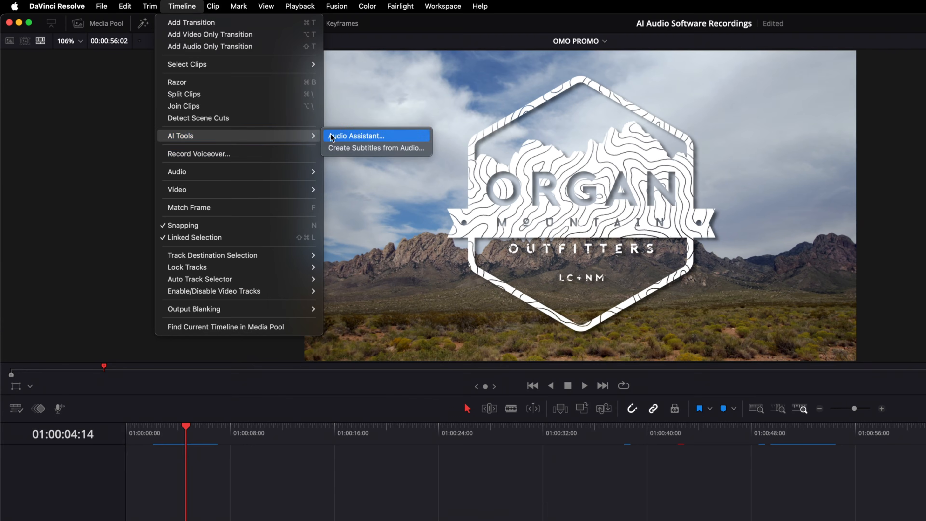
pyautogui.click(347, 136)
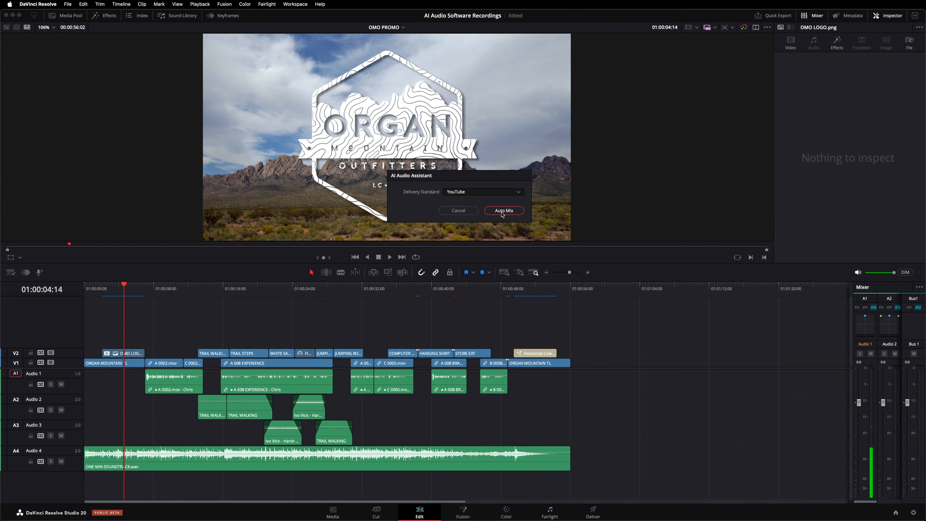
pyautogui.click(502, 212)
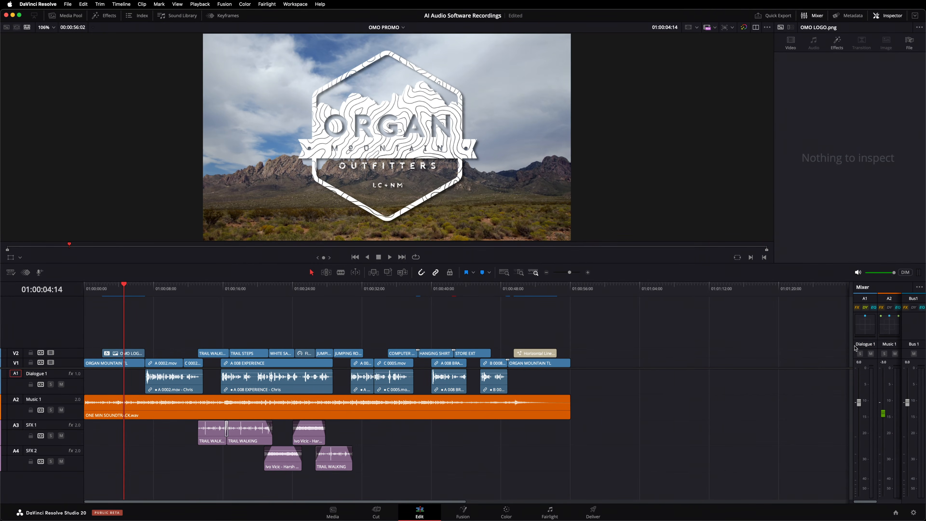
# - Widen the mixer to show all the tracks, and check the clip volumes of the sound effects and the soundtrack
pyautogui.moveTo(852, 344); pyautogui.dragTo(803, 344)
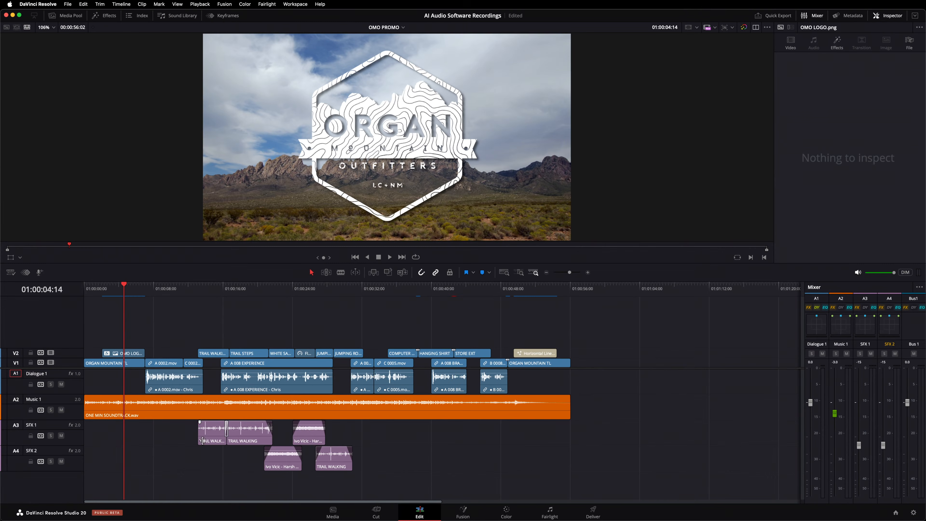
pyautogui.click(217, 438)
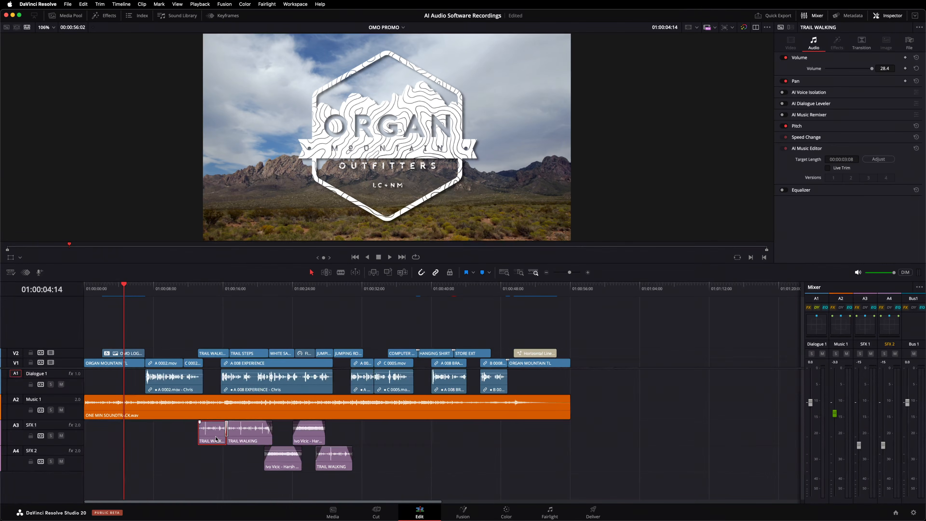
pyautogui.click(288, 464)
pyautogui.click(306, 437)
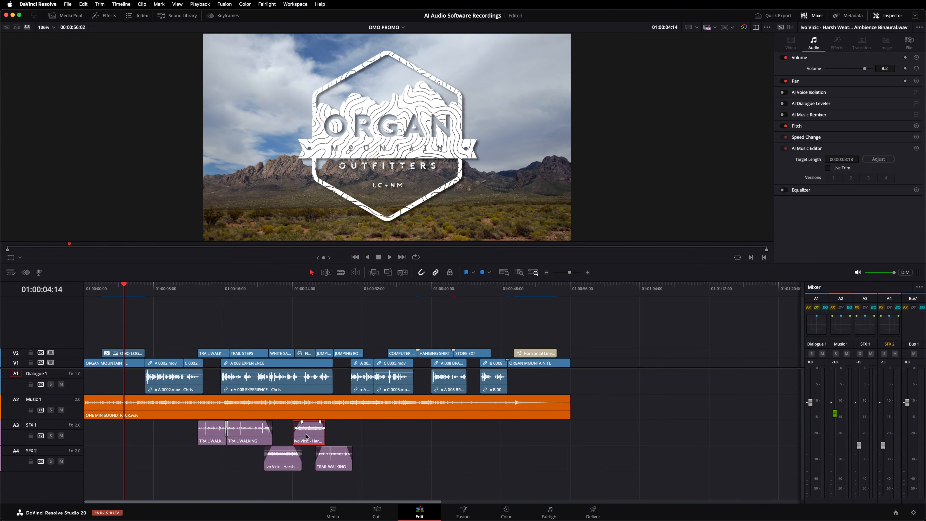
pyautogui.click(336, 468)
pyautogui.click(203, 416)
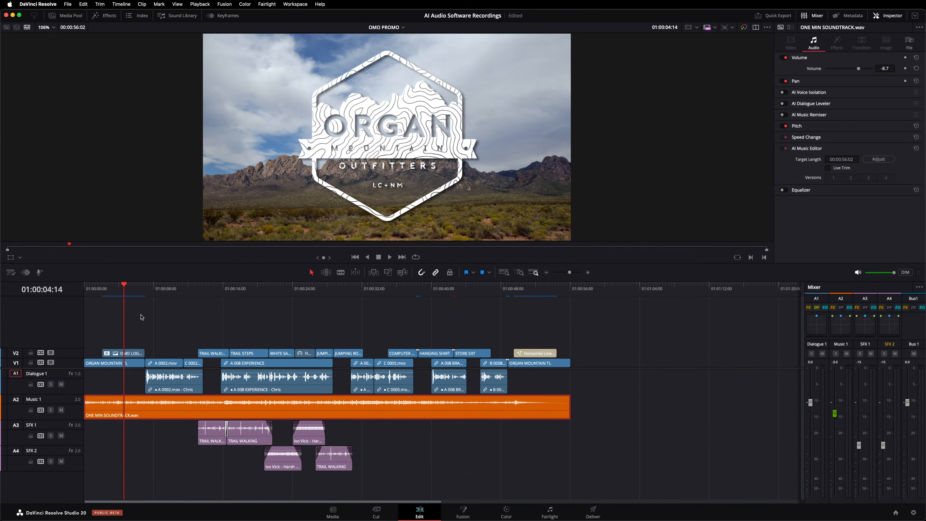
# - Play the OMO PROMO timeline from its start to near its end to listen to the auto-mix
pyautogui.moveTo(125, 287); pyautogui.dragTo(83, 301)
pyautogui.click(122, 315)
pyautogui.press('space')
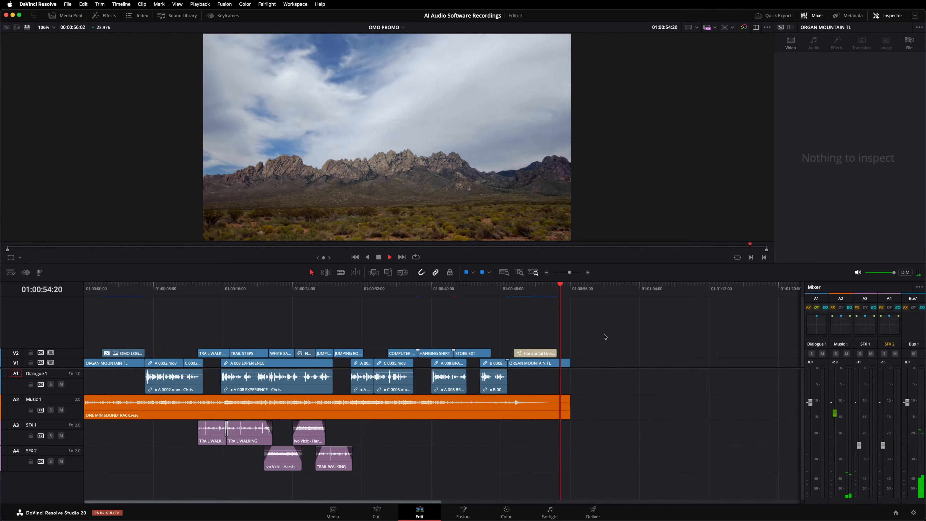
pyautogui.press('space')
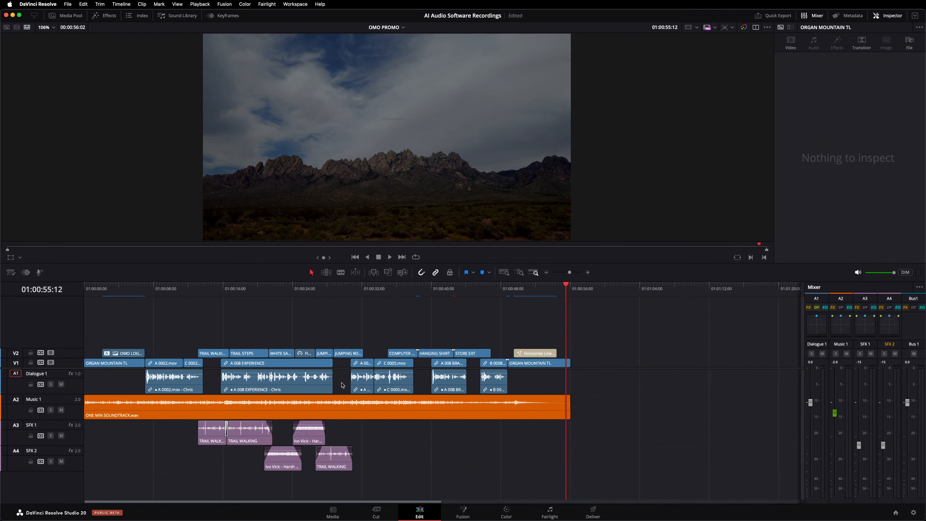
# - On the Fairlight page, enlarge the Music 1 track and display its Fader Level automation curve
pyautogui.click(550, 512)
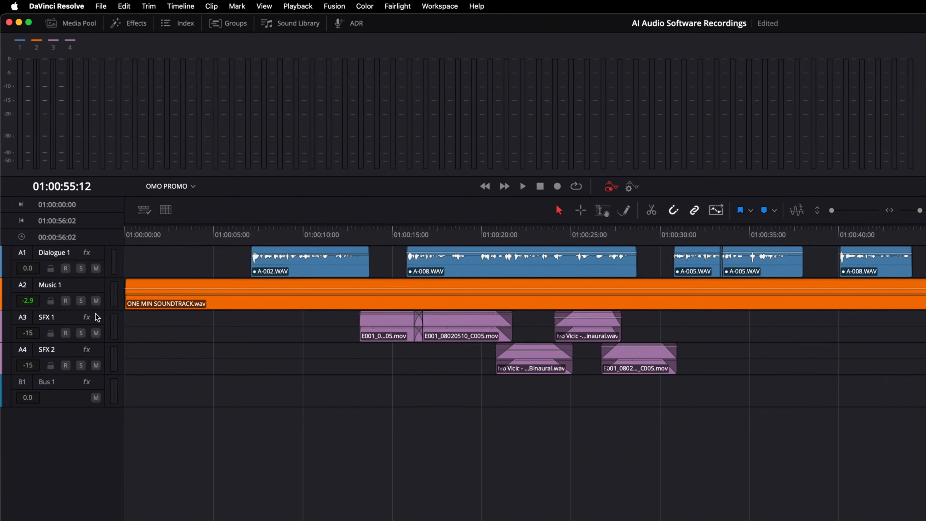
pyautogui.moveTo(94, 311); pyautogui.dragTo(99, 386)
pyautogui.click(79, 319)
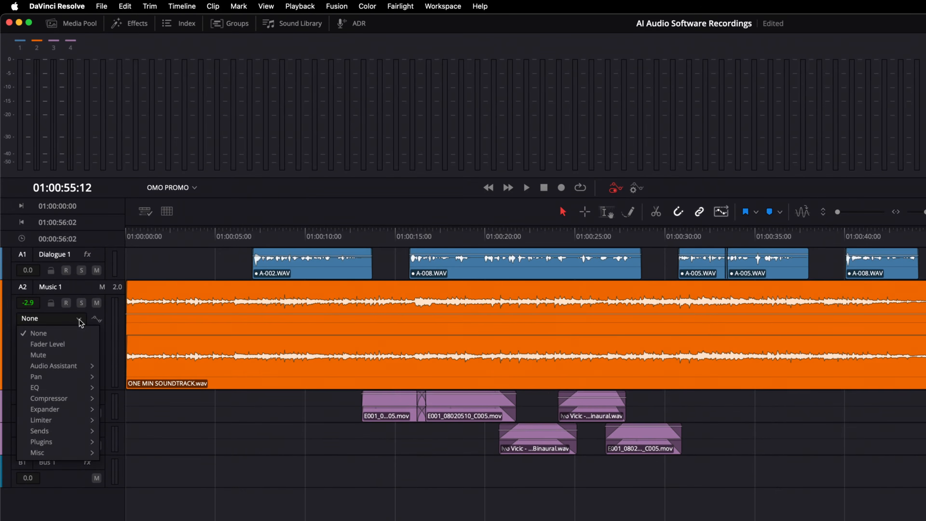
pyautogui.click(72, 343)
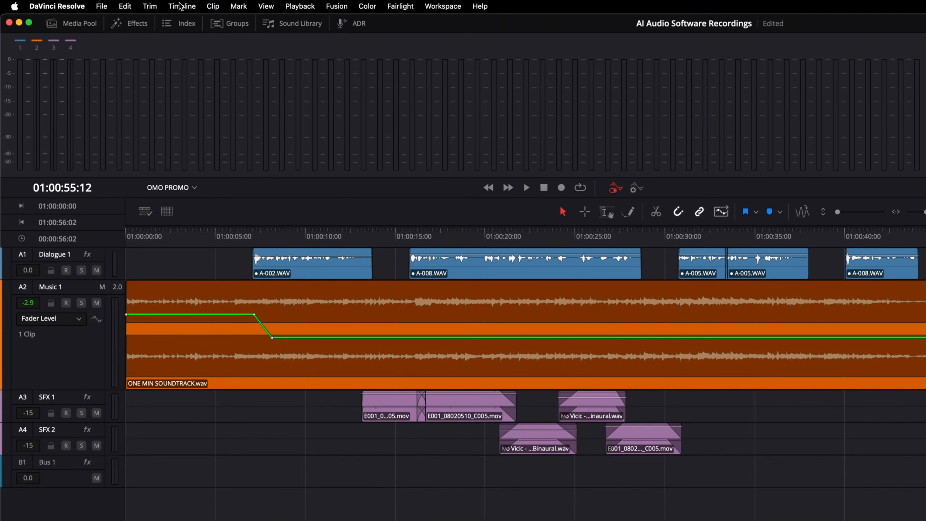
# - Bounce the Bus 1 stereo mix of the OMO PROMO timeline to a new track
pyautogui.click(121, 4)
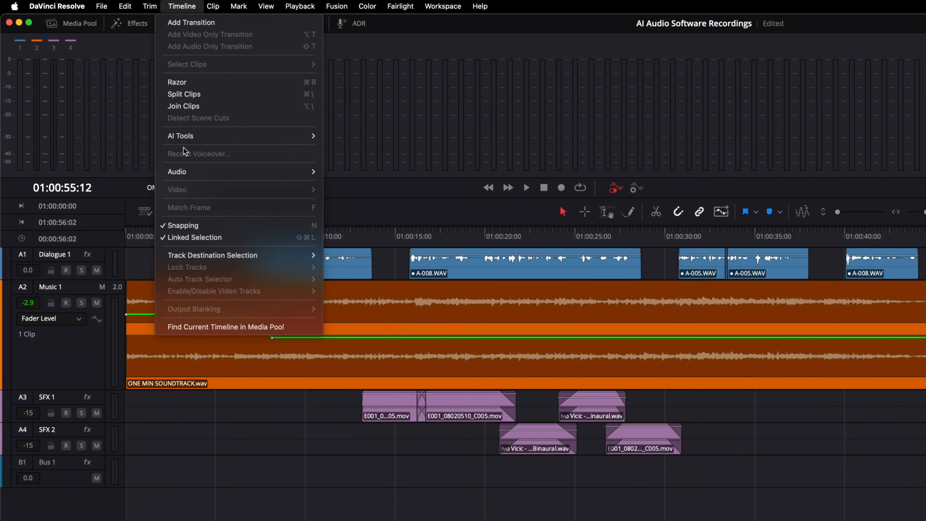
pyautogui.moveTo(190, 176)
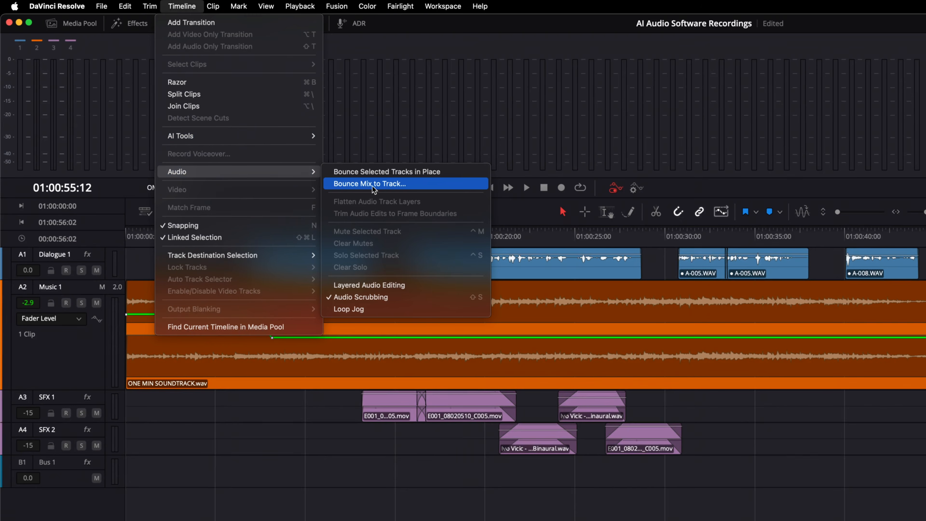
pyautogui.click(398, 188)
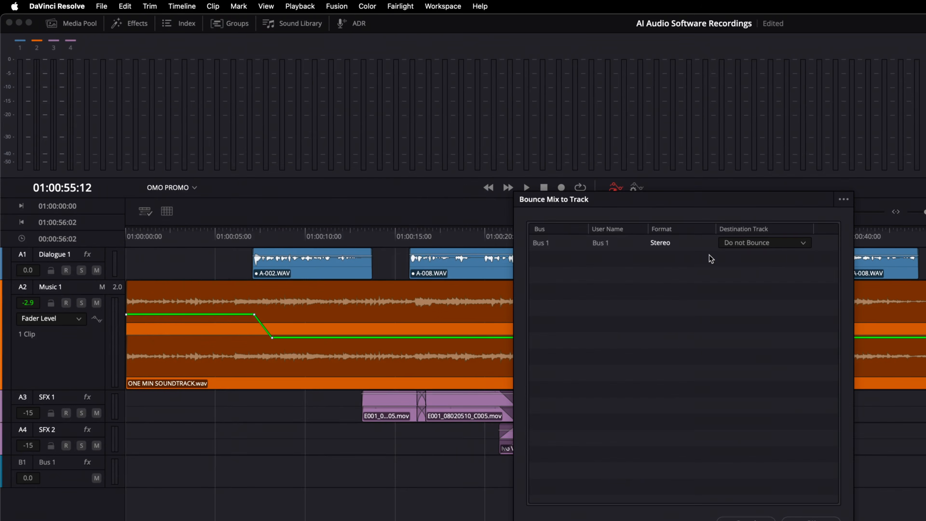
pyautogui.click(777, 243)
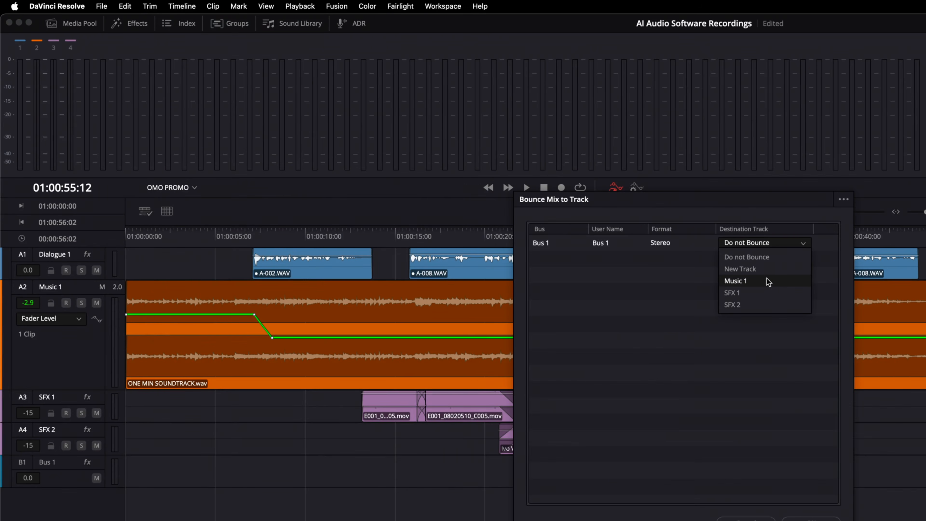
pyautogui.click(766, 270)
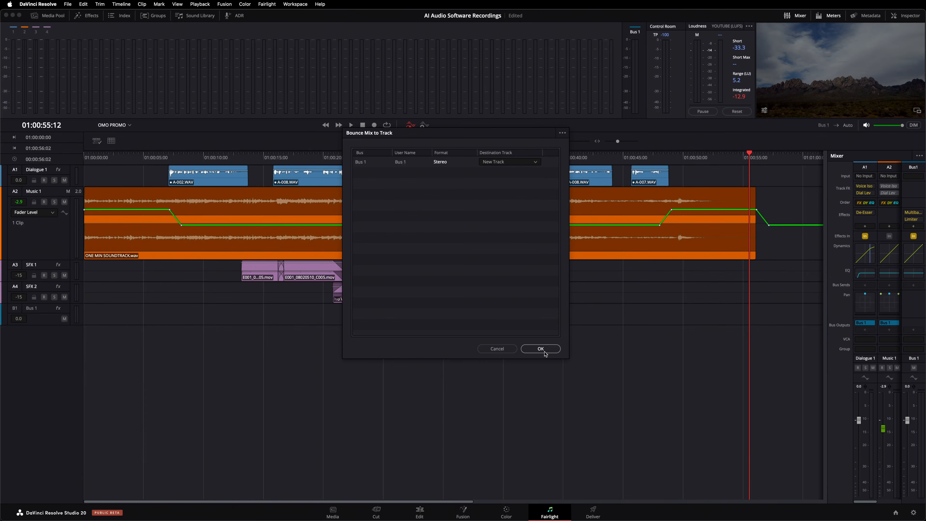
pyautogui.click(764, 492)
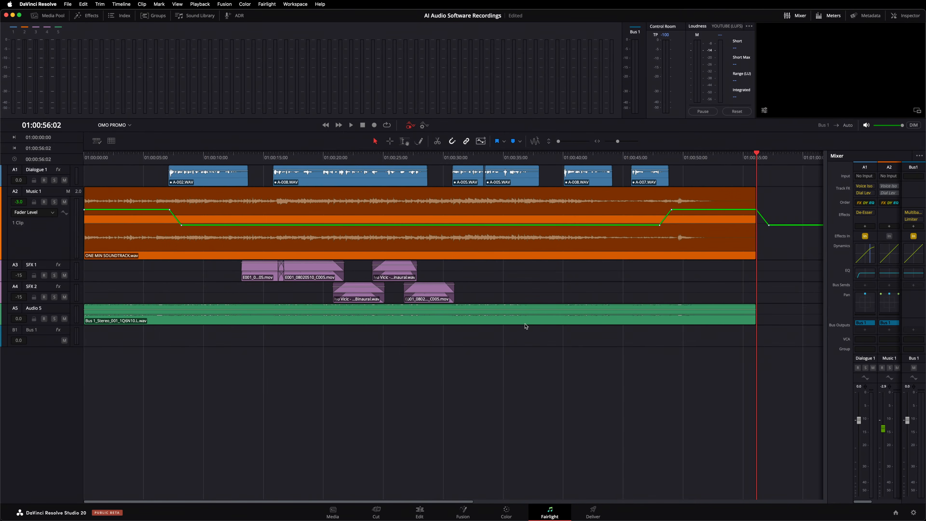
# - Analyze the audio levels of the bounced mix clip against the YouTube loudness standard
pyautogui.rightClick(538, 323)
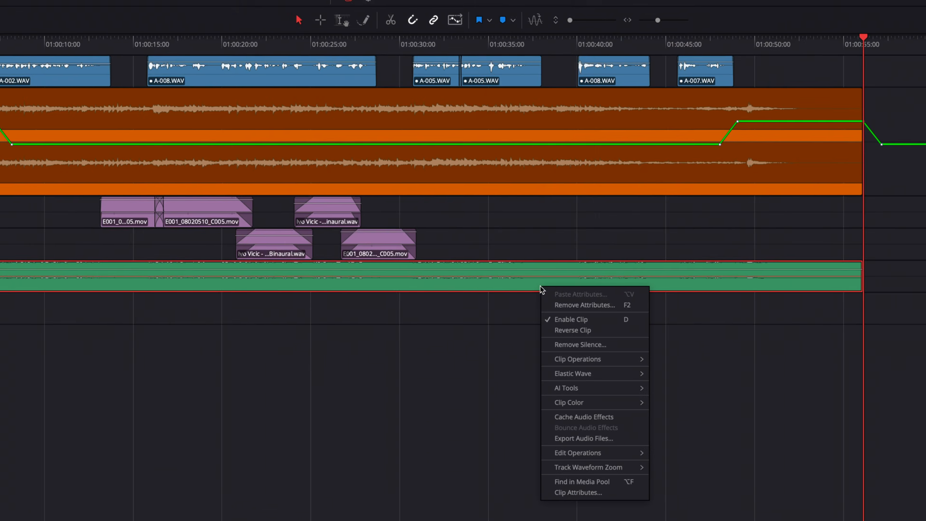
pyautogui.moveTo(603, 358)
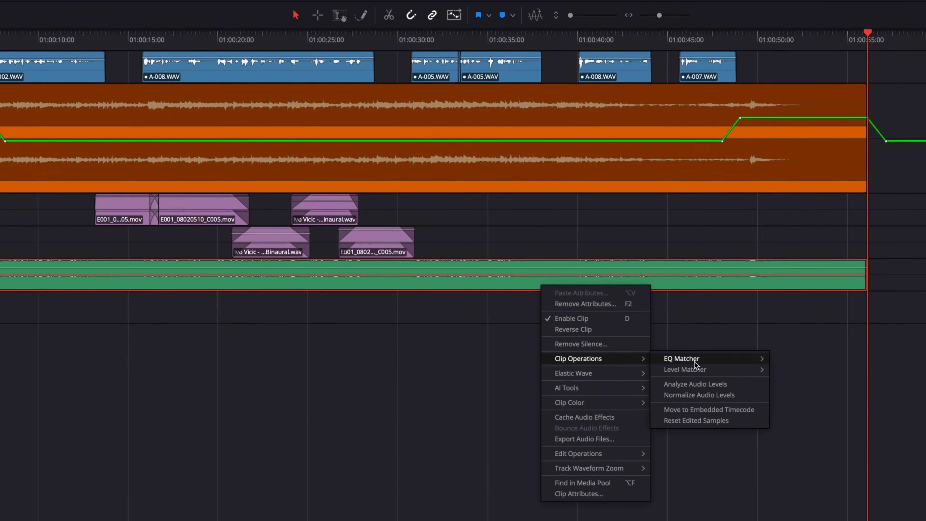
pyautogui.click(706, 384)
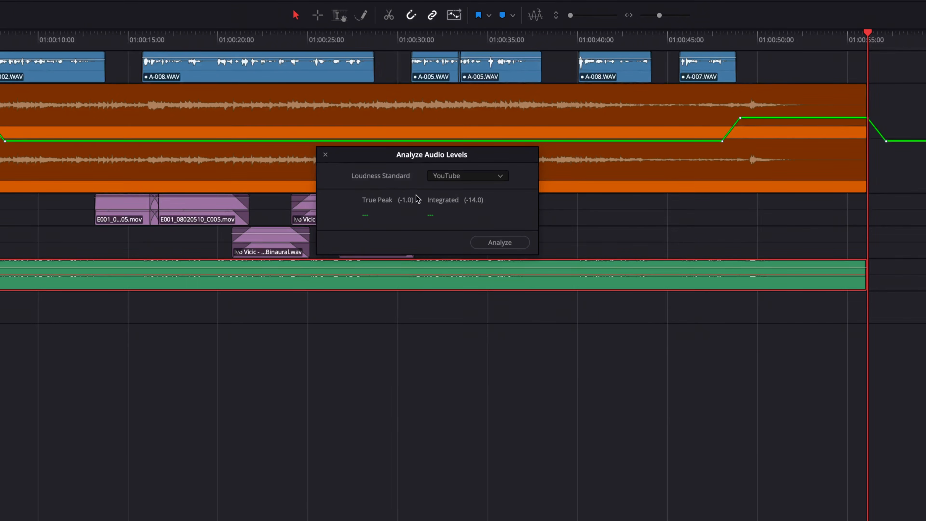
pyautogui.click(505, 247)
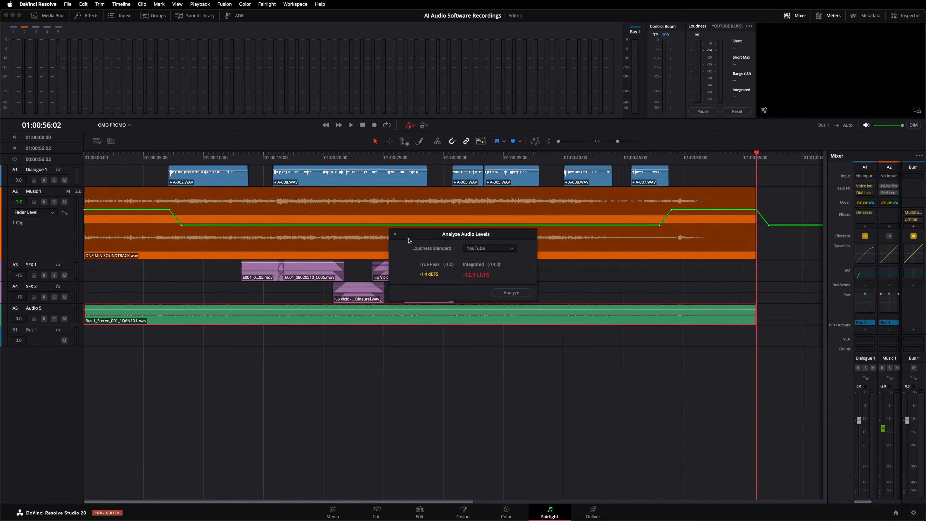
pyautogui.click(395, 234)
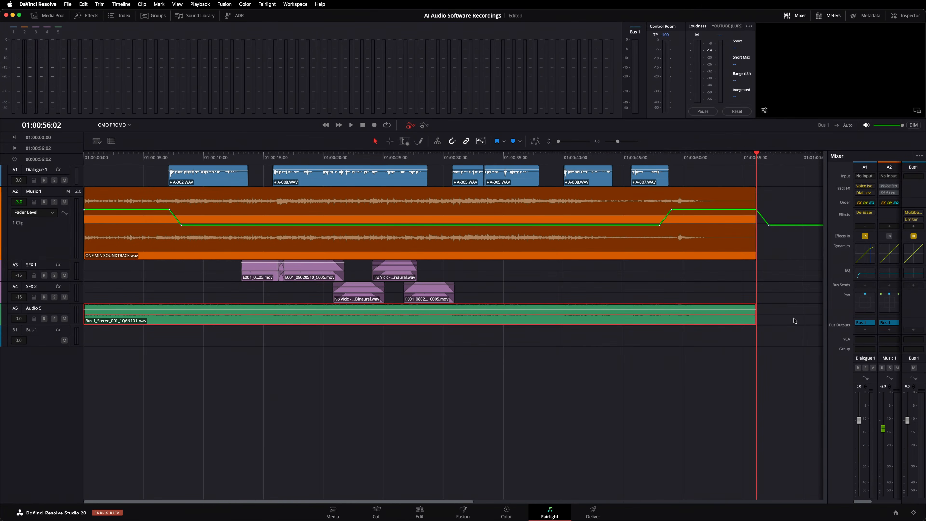
# - Widen the mixer to show all the tracks, and examine the equalizer and dynamics settings of the Dialogue 1 track
pyautogui.moveTo(826, 320); pyautogui.dragTo(703, 313)
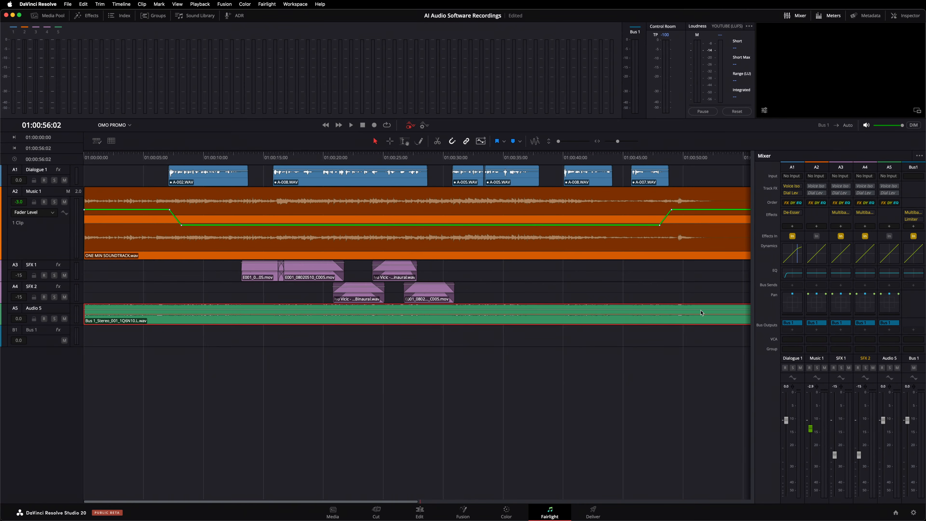
pyautogui.moveTo(794, 188)
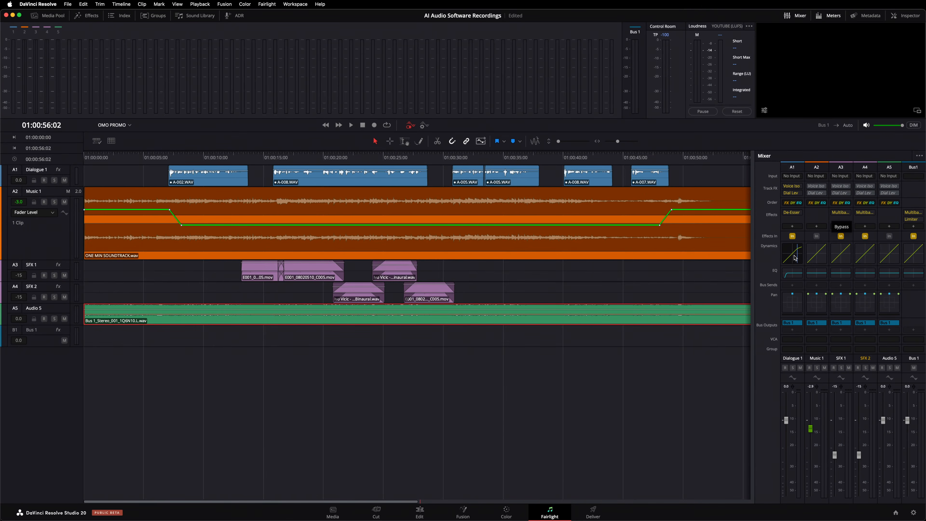
pyautogui.click(795, 272)
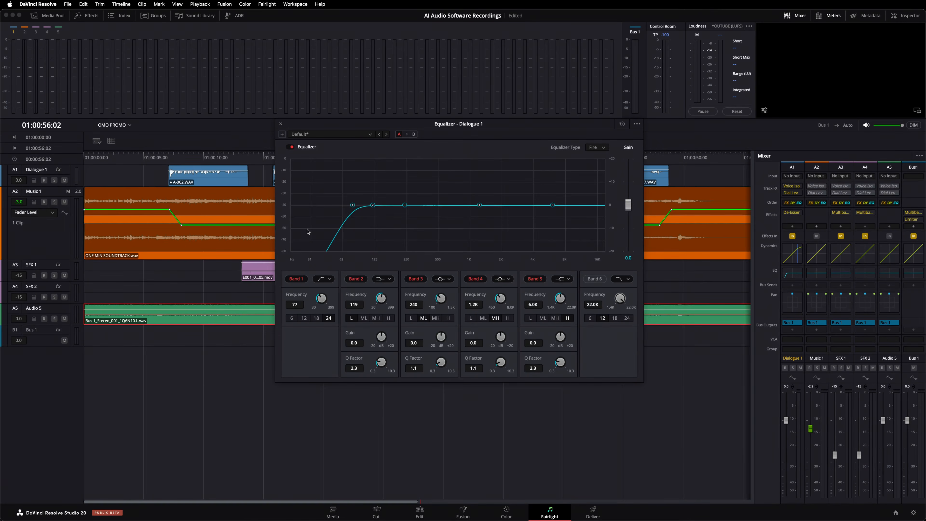
pyautogui.click(280, 125)
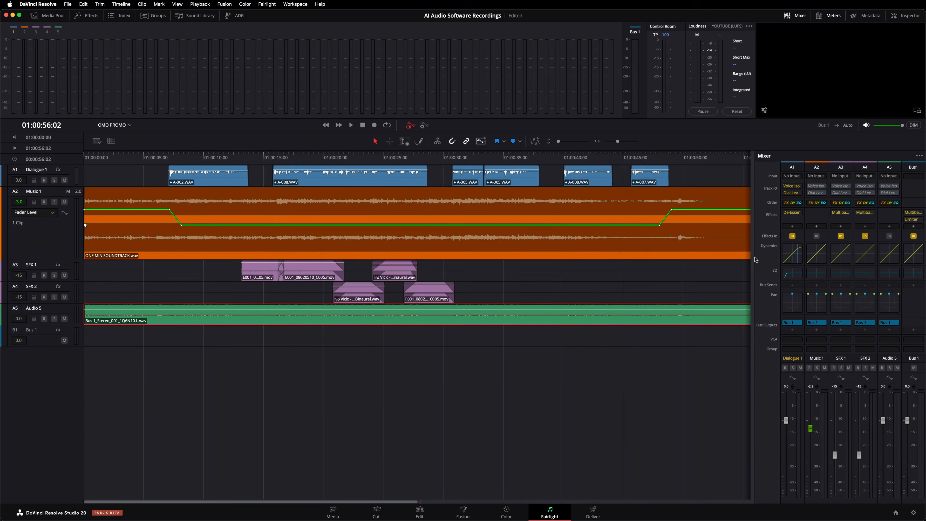
pyautogui.click(801, 256)
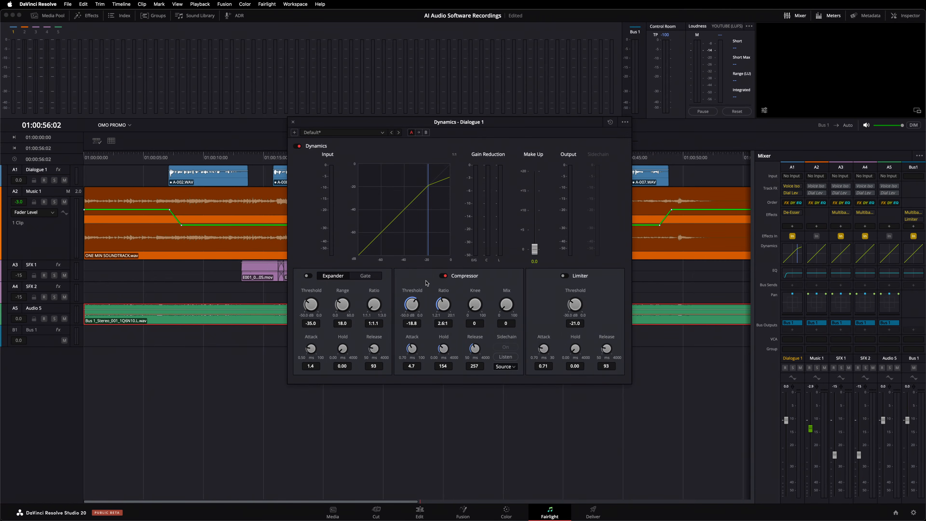
pyautogui.click(293, 122)
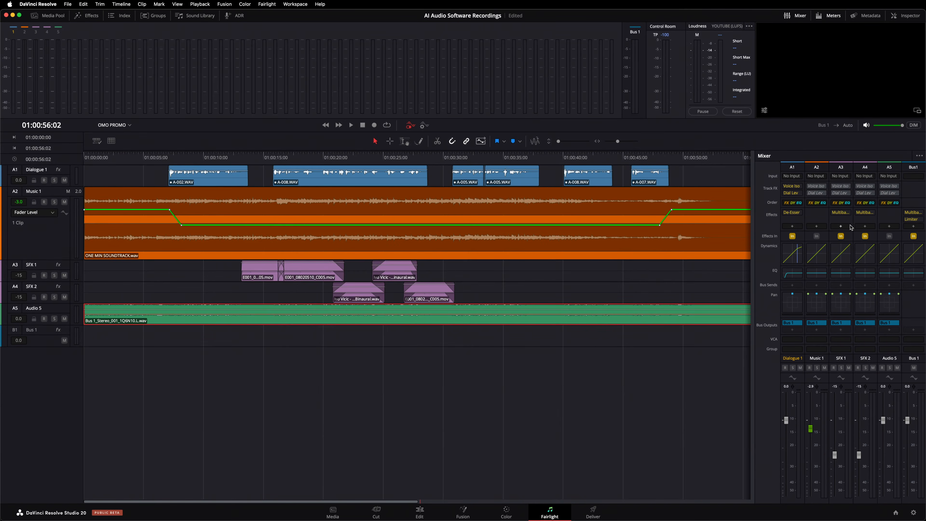
# - Inspect the Maximise controls of the multiband compressors on the SFX 1 and SFX 2 tracks
pyautogui.click(841, 214)
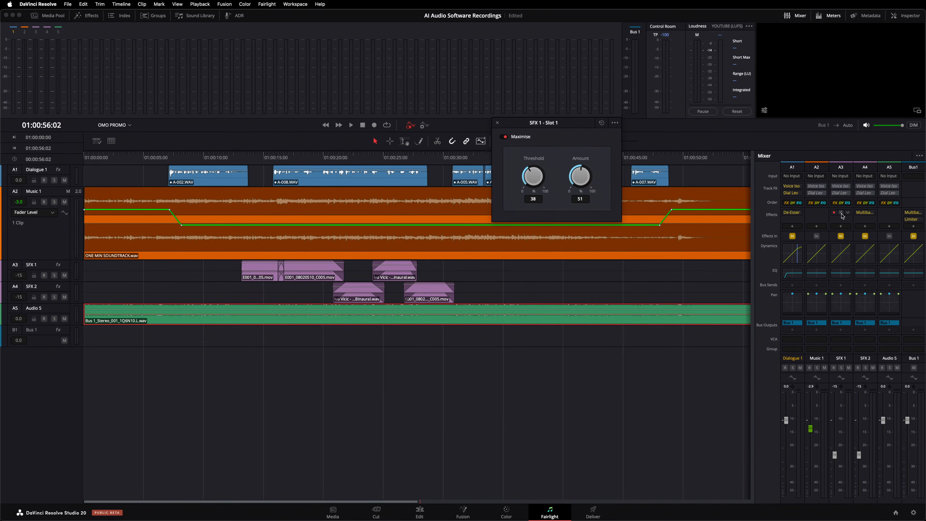
pyautogui.click(498, 123)
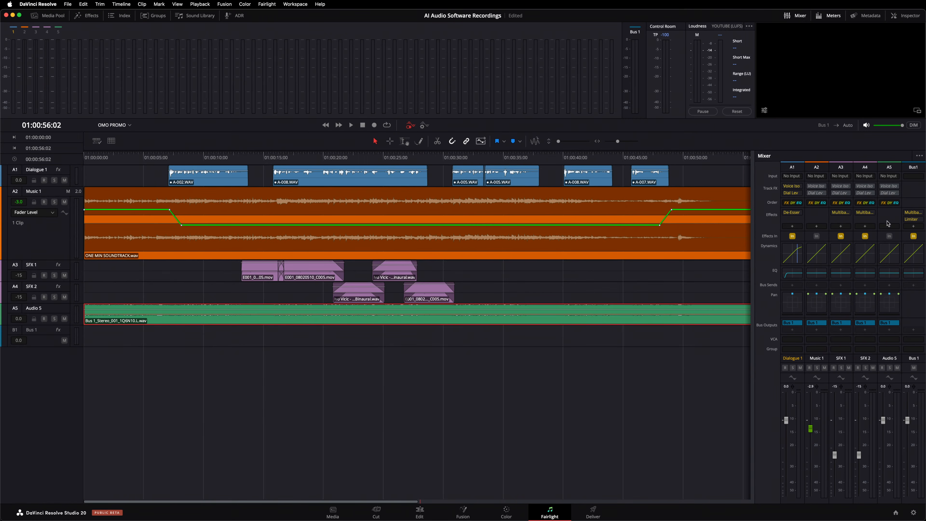
pyautogui.click(866, 214)
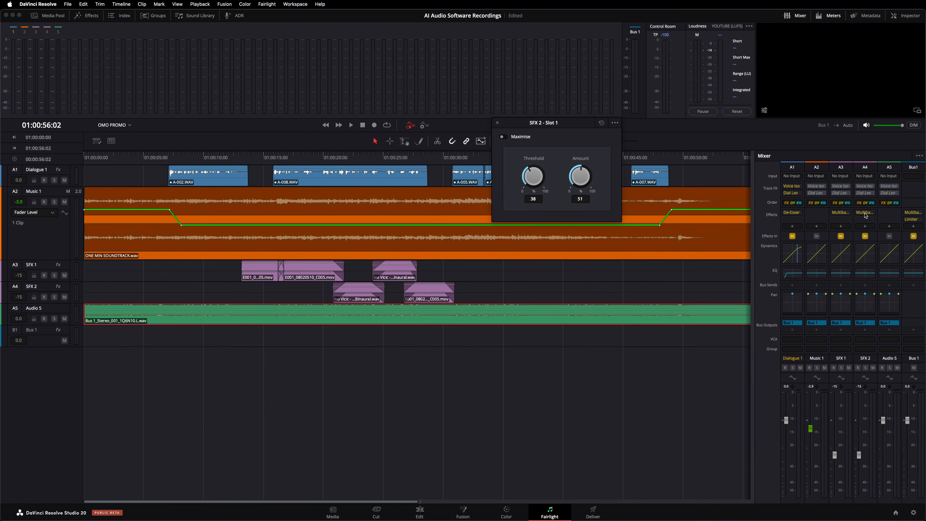
pyautogui.click(497, 123)
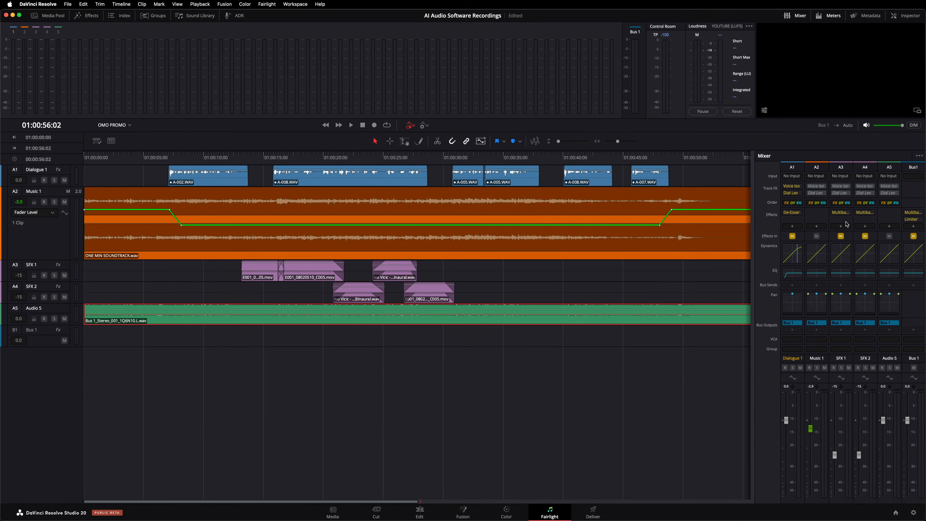
# - Add a standard Multiband Compressor to SFX 1 to compare it with the track's Maximise effect, and delete the added plugin
pyautogui.click(841, 228)
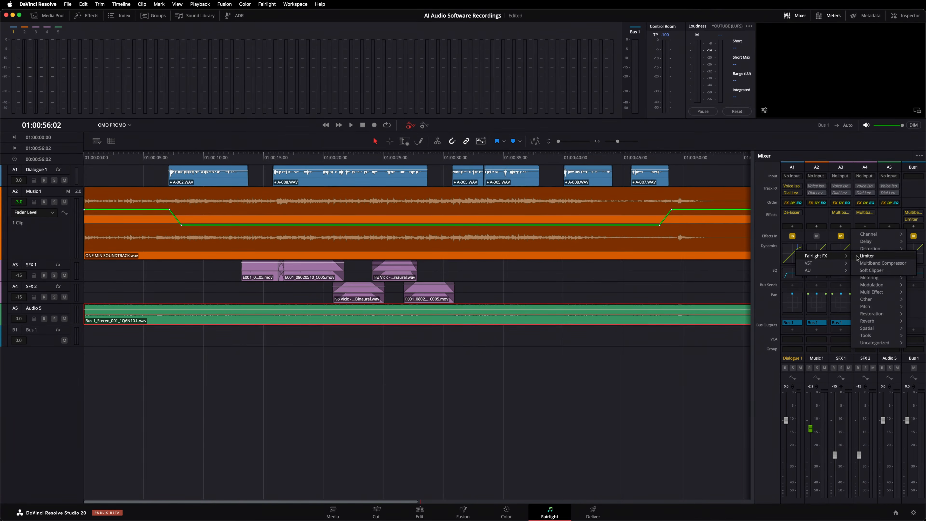
pyautogui.click(874, 265)
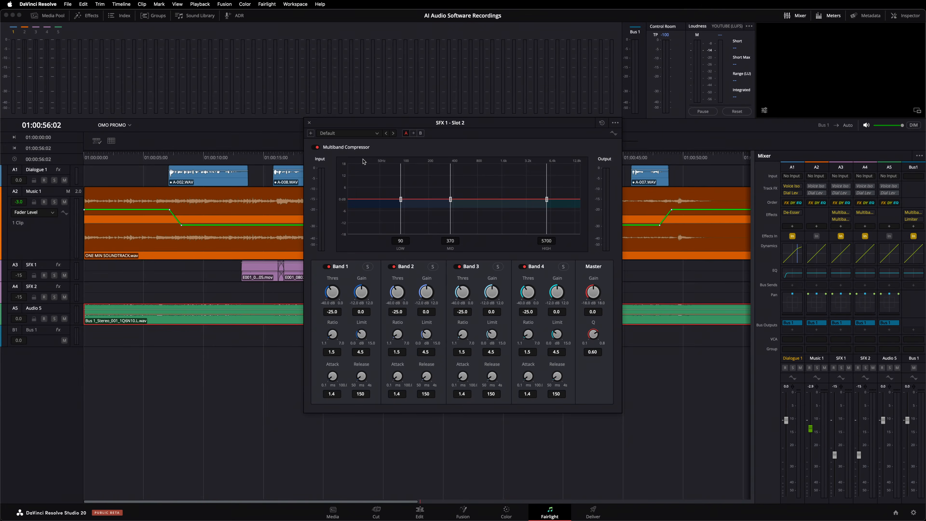
pyautogui.click(841, 213)
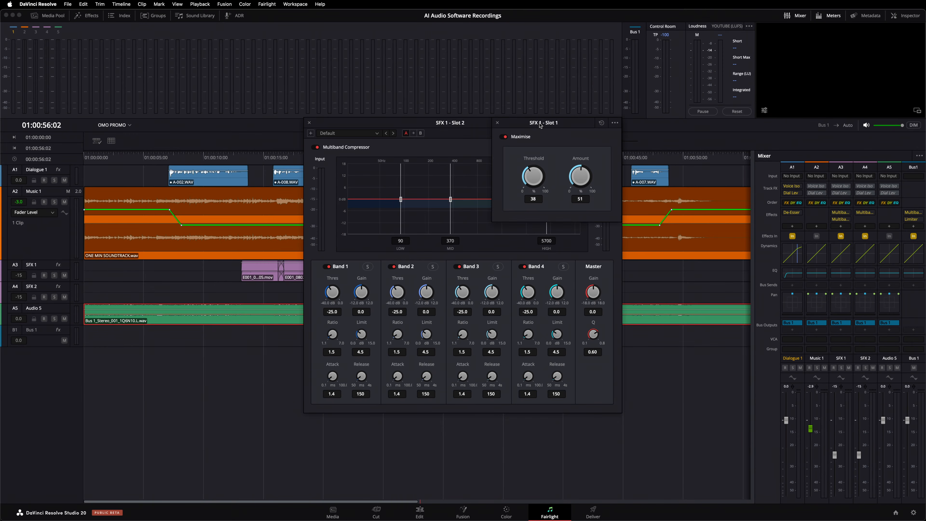
pyautogui.click(497, 123)
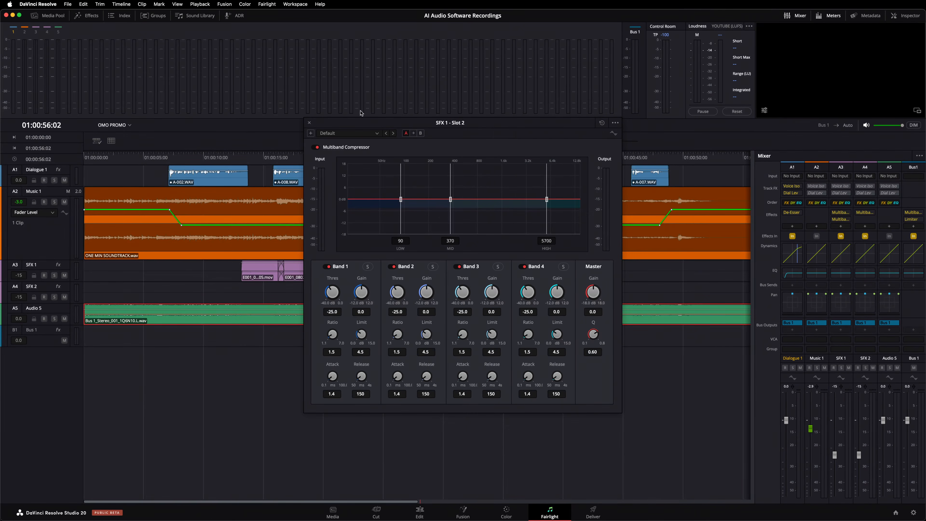
pyautogui.click(310, 124)
pyautogui.click(848, 219)
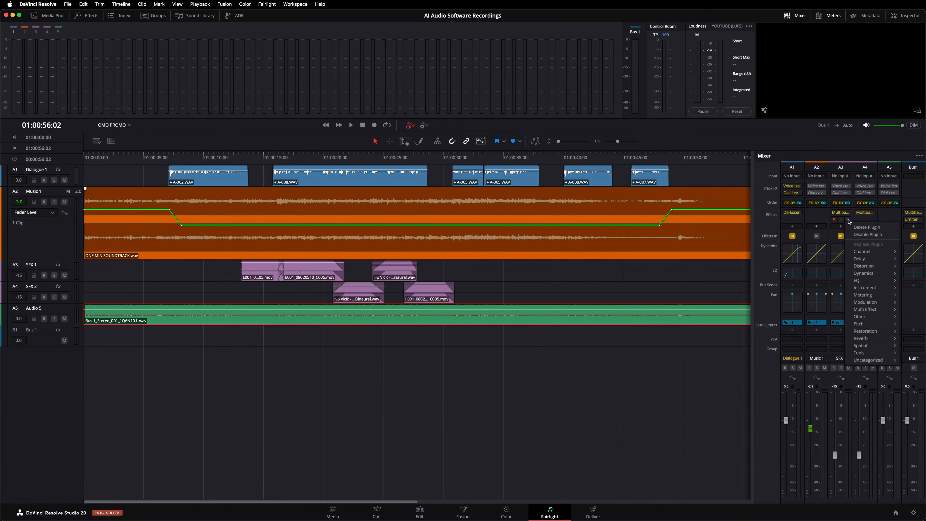
pyautogui.click(861, 227)
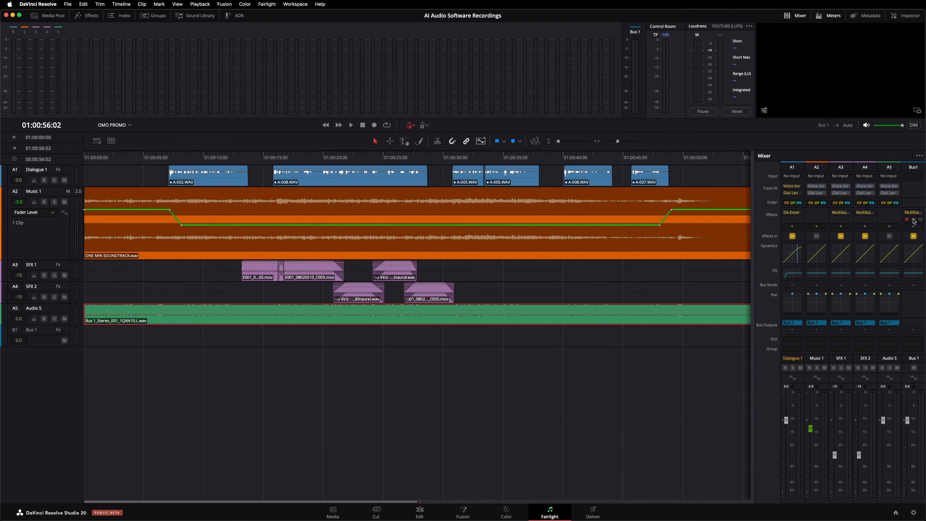
# - Compare Bus 1's Limit effect with a standard Fairlight FX Limiter added in the next slot, and delete the added Limiter
pyautogui.click(914, 220)
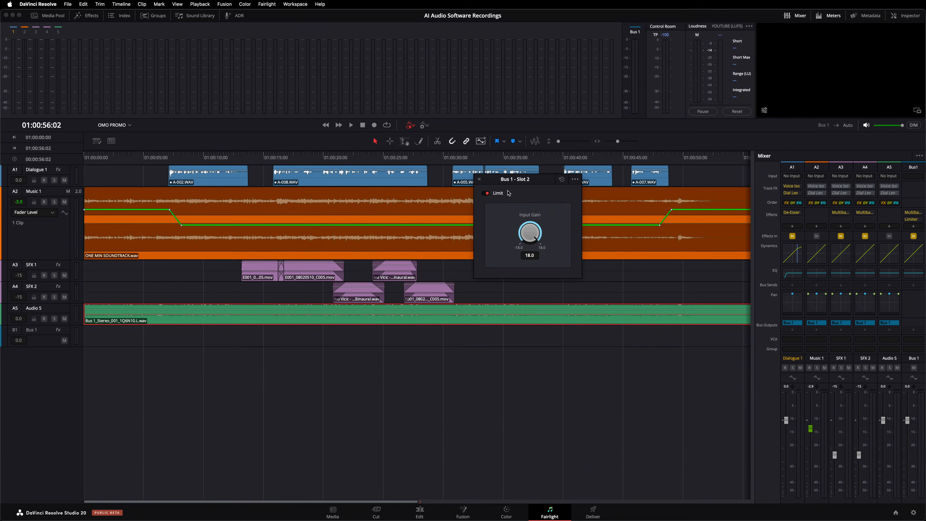
pyautogui.click(479, 179)
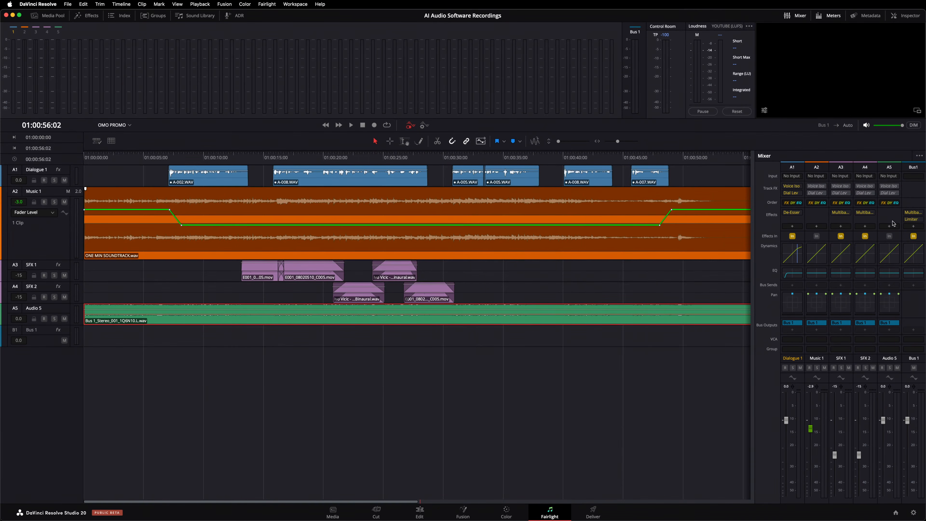
pyautogui.click(914, 226)
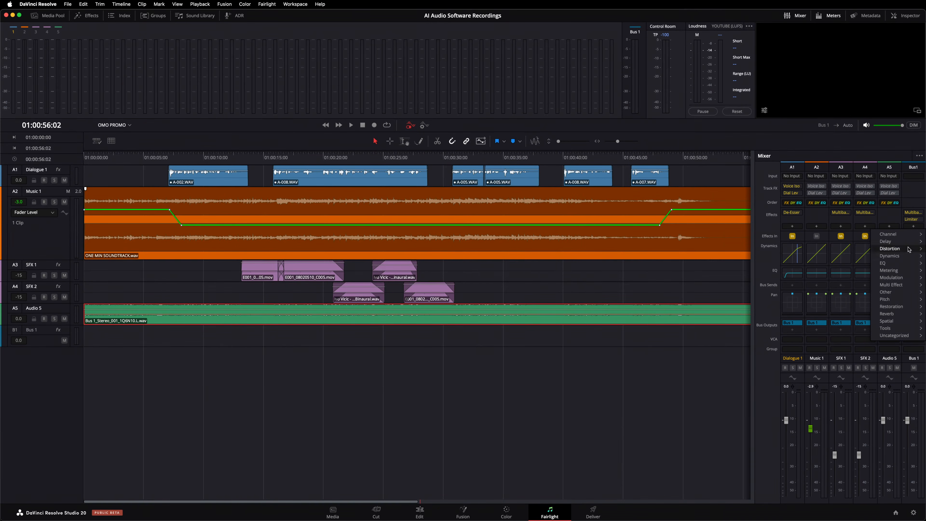
pyautogui.moveTo(891, 256)
pyautogui.moveTo(851, 259)
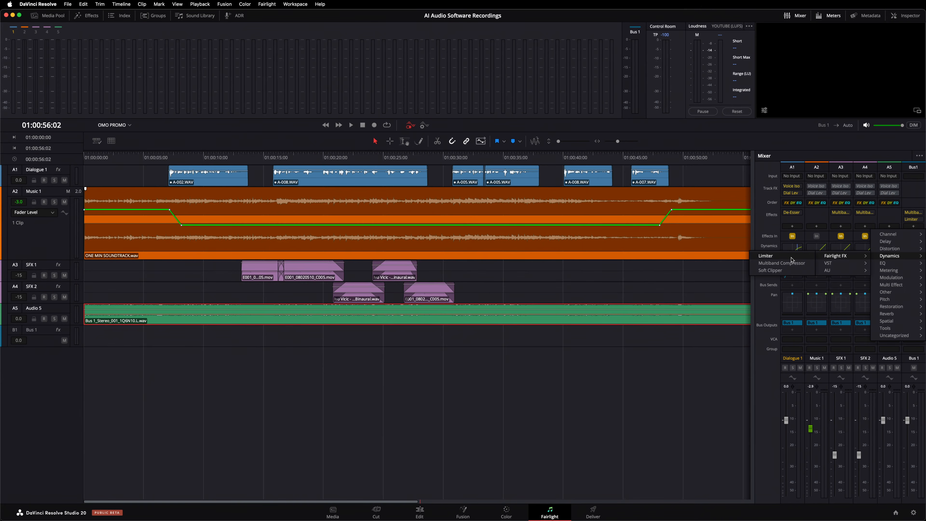
pyautogui.click(766, 255)
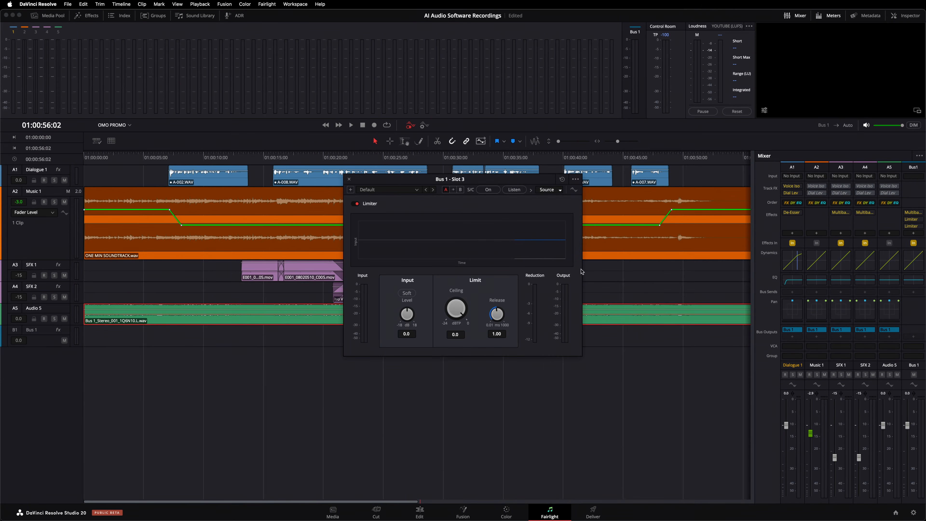
pyautogui.click(349, 180)
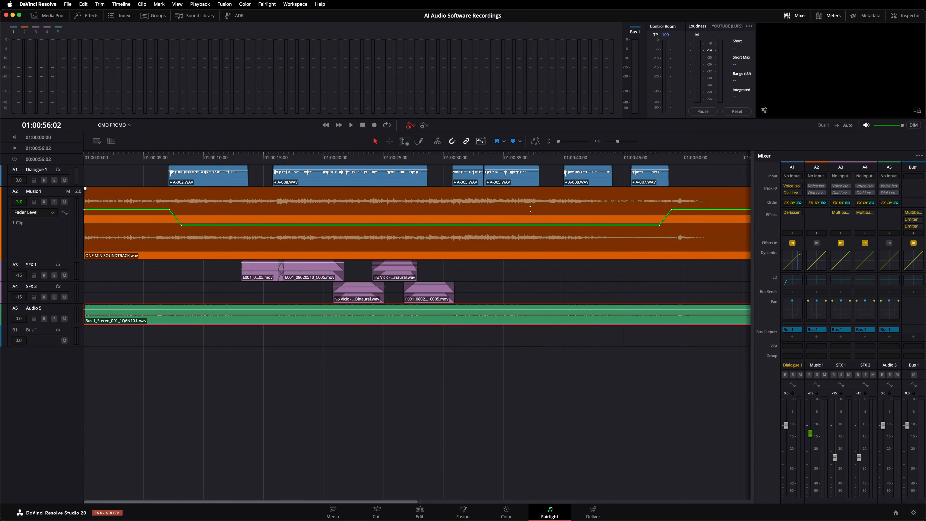
pyautogui.moveTo(918, 230)
pyautogui.click(920, 227)
pyautogui.click(918, 233)
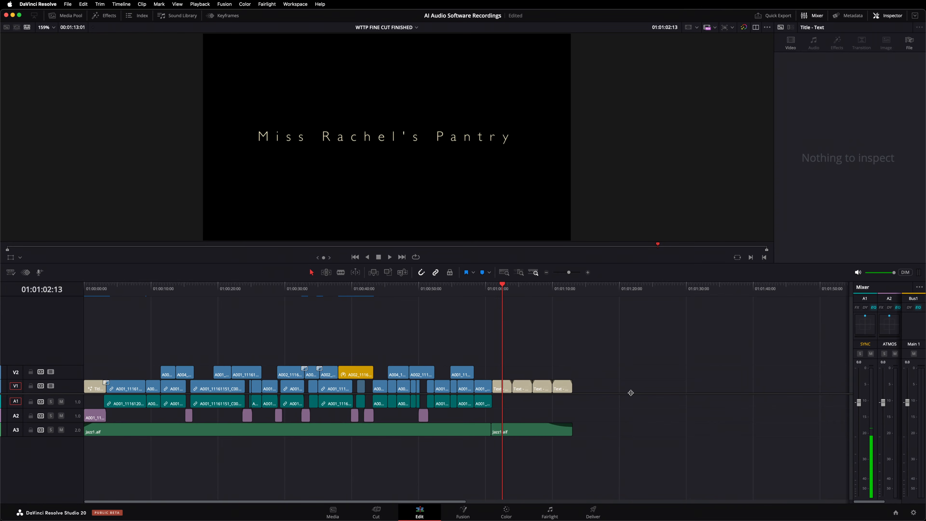
# - Reset the volume of all the timeline's audio clips, and heighten the SYNC, ATMOS and MUSIC tracks to show their waveforms
pyautogui.moveTo(607, 460); pyautogui.dragTo(14, 404)
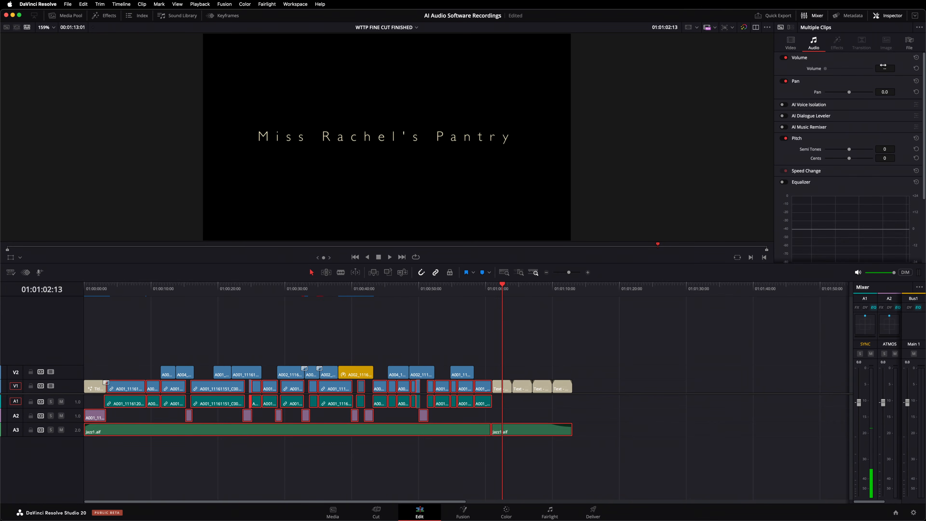
pyautogui.click(916, 58)
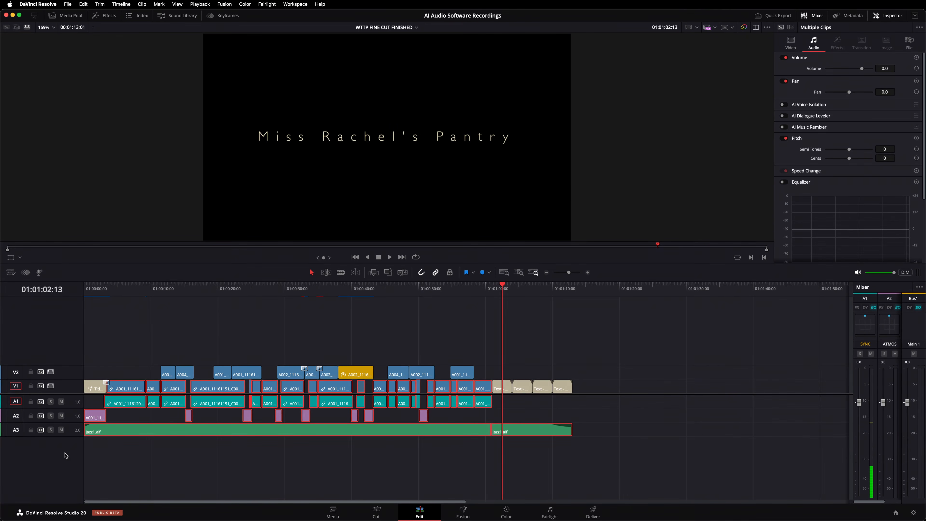
pyautogui.moveTo(75, 433); pyautogui.dragTo(81, 456)
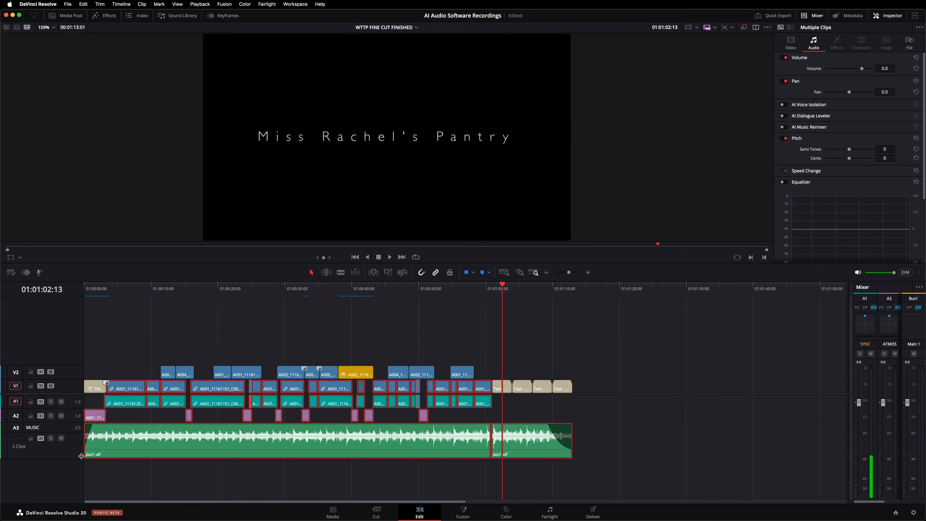
pyautogui.moveTo(76, 422); pyautogui.dragTo(78, 444)
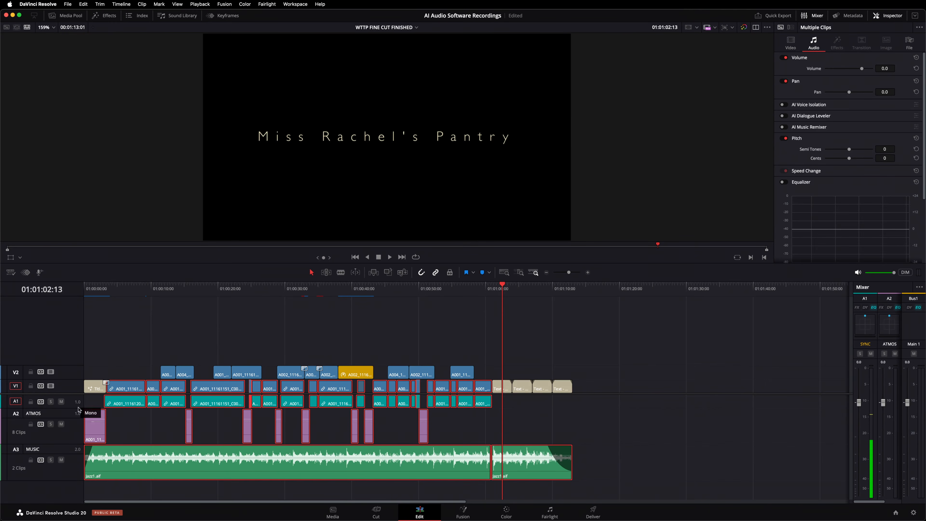
pyautogui.moveTo(75, 408); pyautogui.dragTo(75, 422)
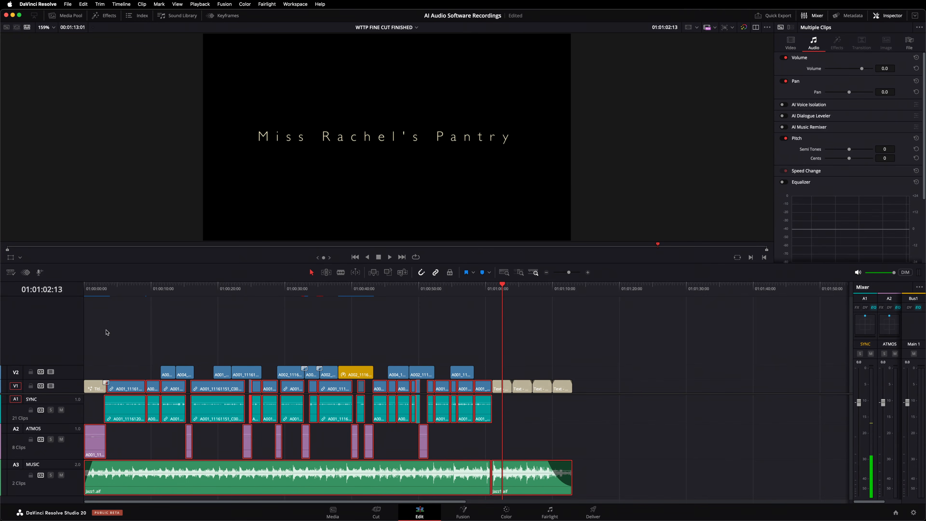
# - Solo the SYNC track and listen to the raw dialogue from the first interview clip
pyautogui.click(51, 410)
pyautogui.click(111, 294)
pyautogui.press('space')
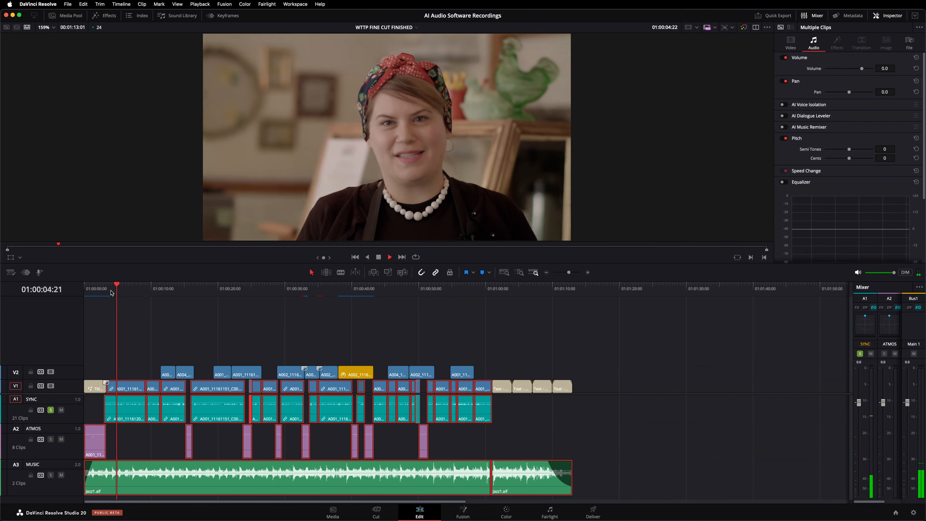
pyautogui.press('space')
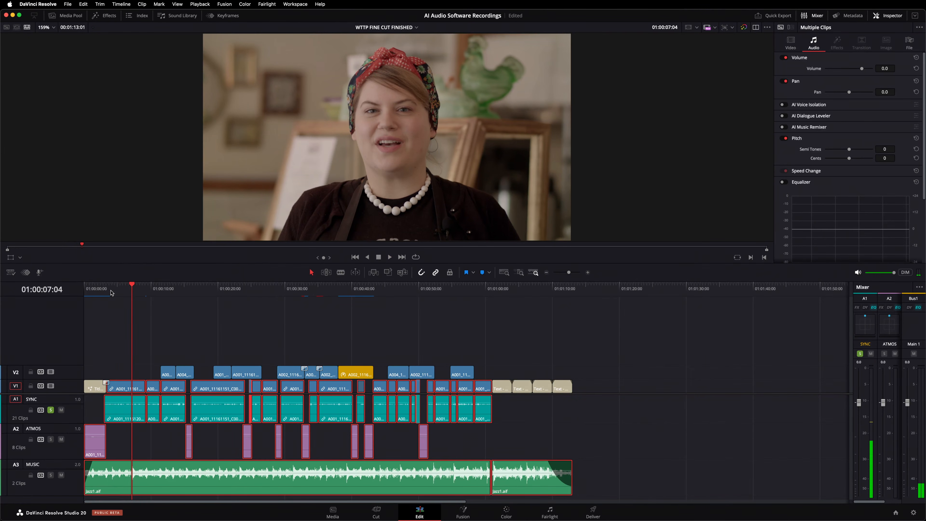
# - Solo only the ATMOS track and listen to its clips at the timeline's start and around 42 seconds
pyautogui.click(89, 293)
pyautogui.click(51, 410)
pyautogui.click(51, 439)
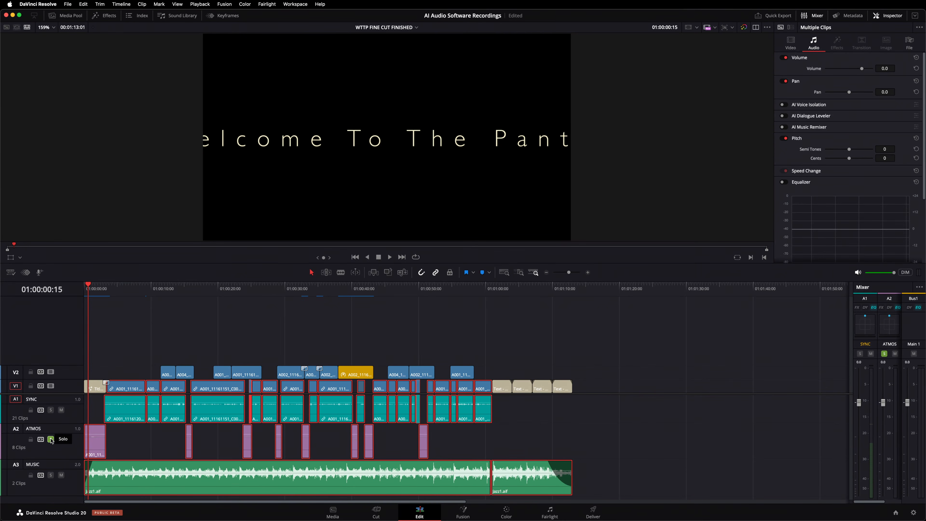
pyautogui.press('space')
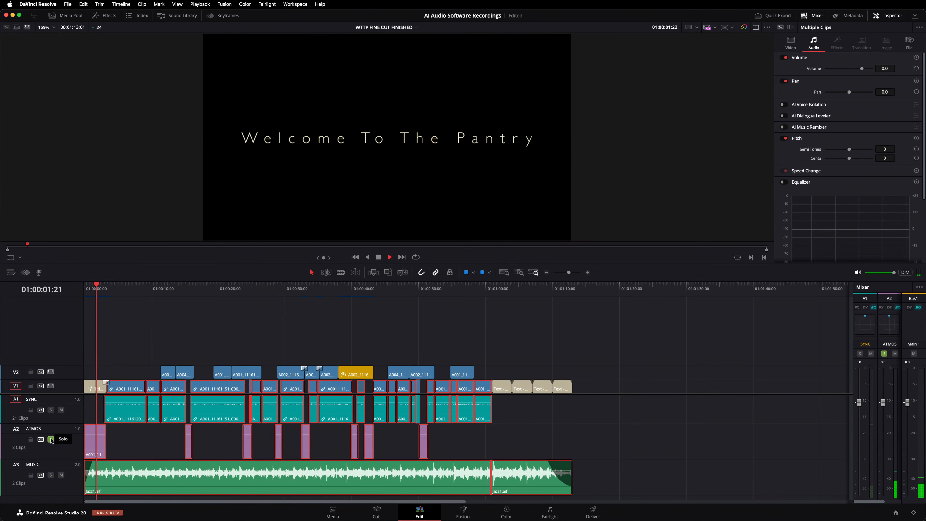
pyautogui.press('space')
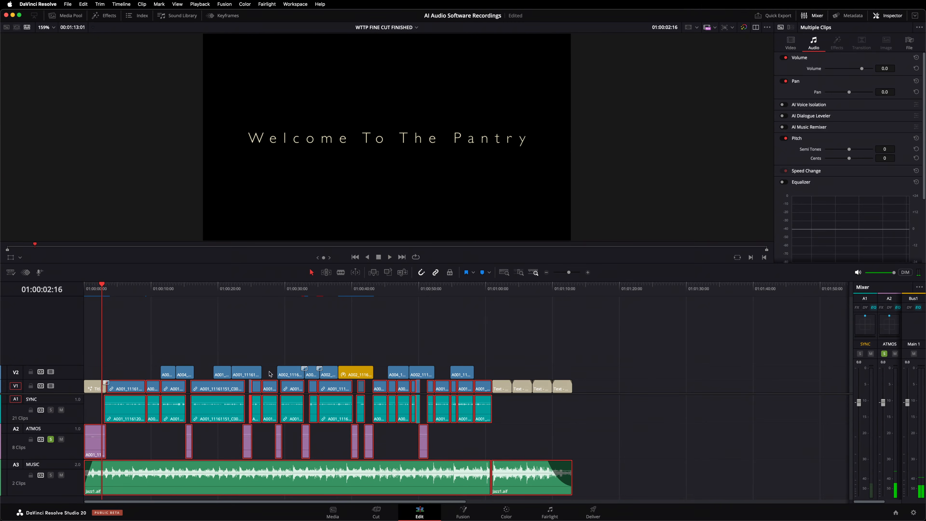
pyautogui.click(366, 286)
pyautogui.press('space')
pyautogui.press('space')
pyautogui.click(217, 332)
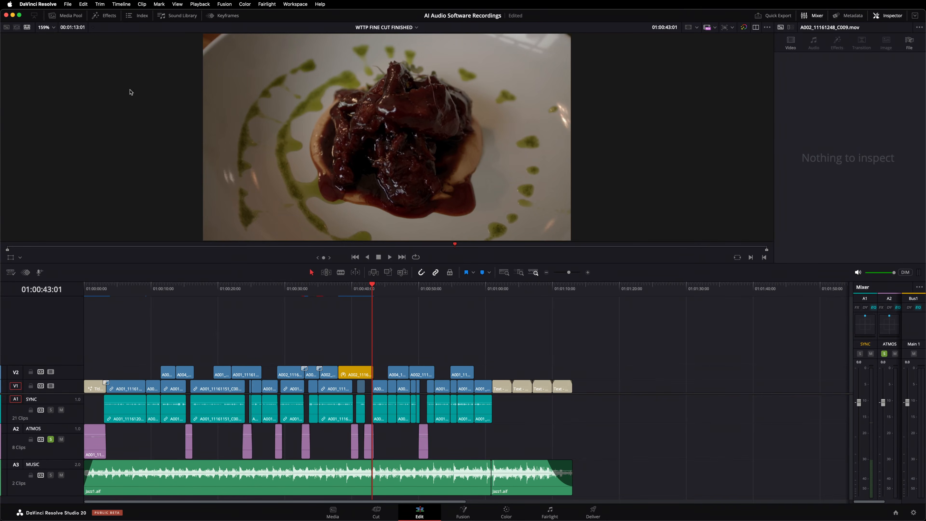
# - Run the AI Audio Assistant's auto mix on the timeline with the YouTube delivery standard
pyautogui.click(124, 8)
pyautogui.moveTo(147, 91)
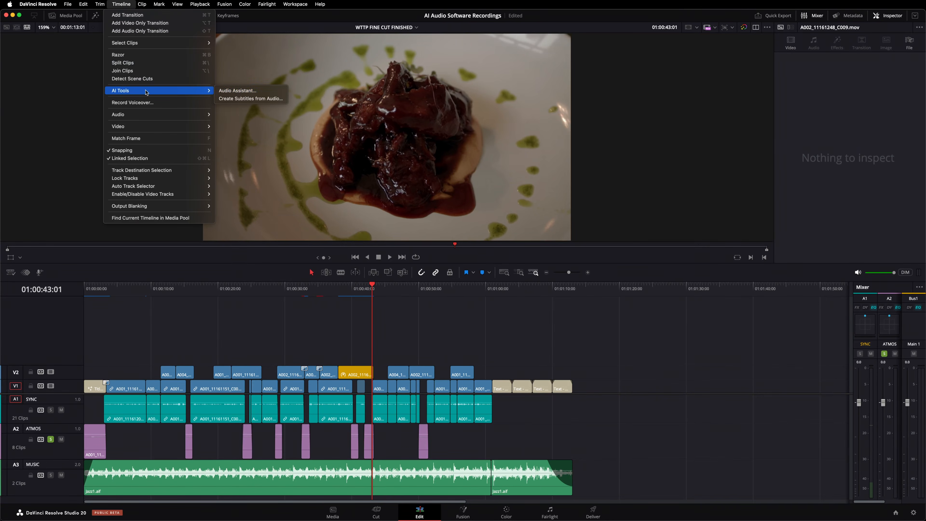
pyautogui.click(239, 94)
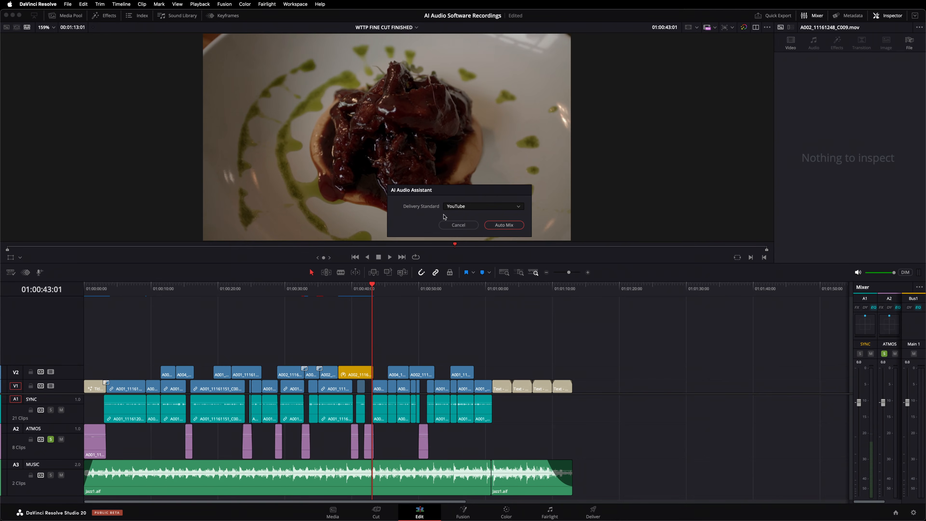
pyautogui.click(507, 226)
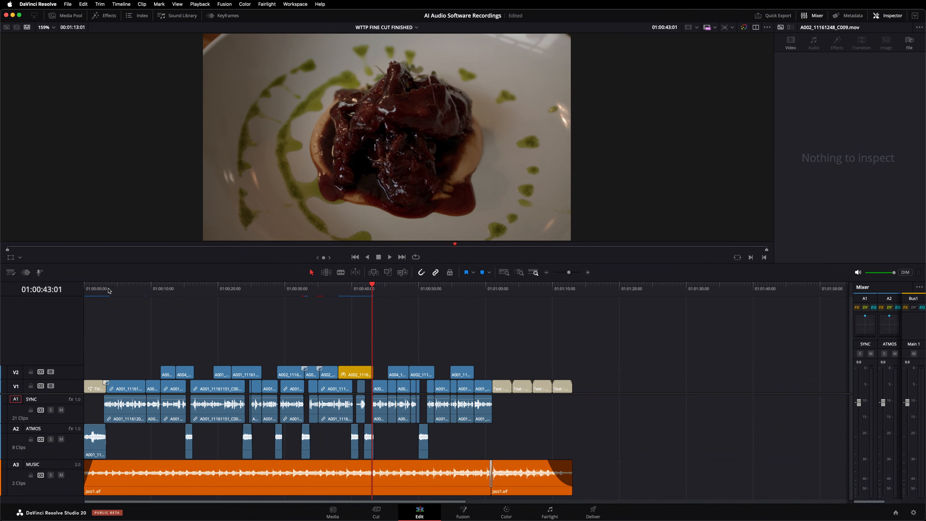
# - Play back the auto-mixed timeline from the start, and replay the section from about 35 seconds
pyautogui.press('Home')
pyautogui.press('space')
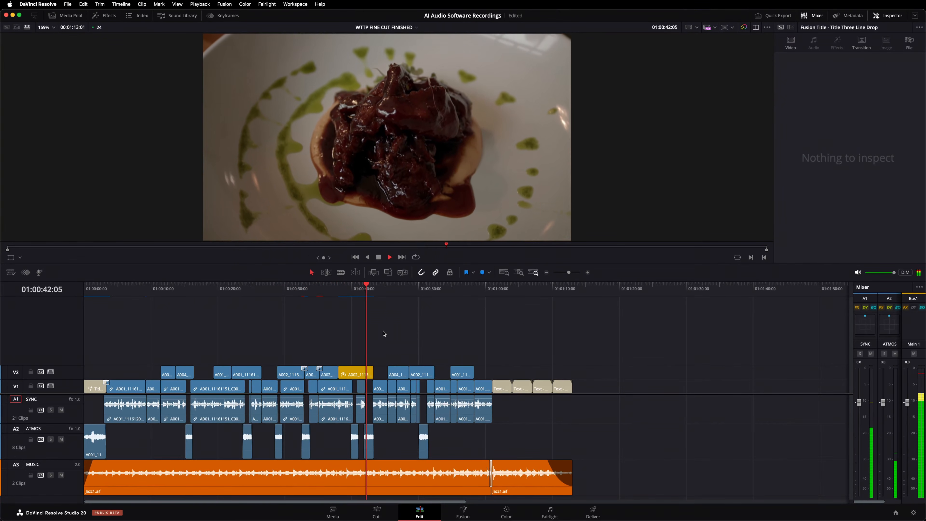
pyautogui.press('space')
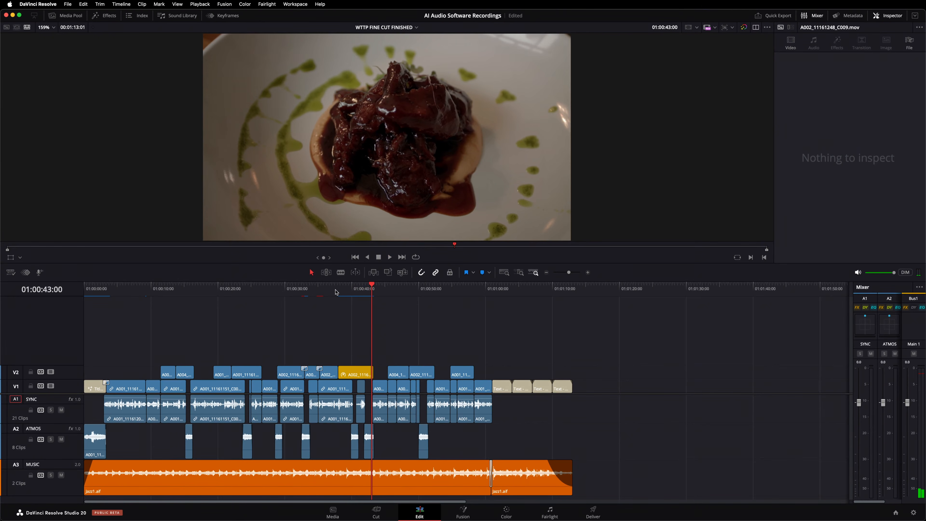
pyautogui.click(320, 291)
pyautogui.press('space')
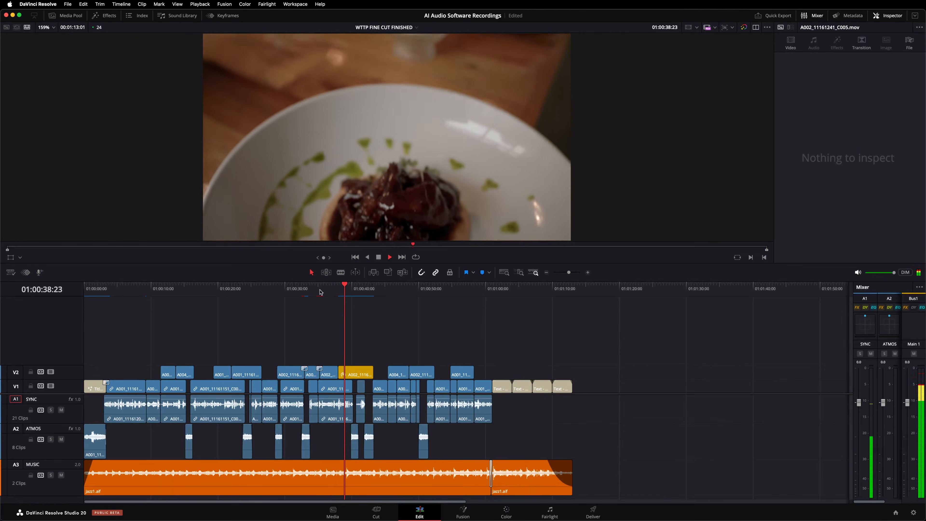
pyautogui.press('space')
# - Examine the fades and crossfades on the audio clips at the start of the timeline
pyautogui.click(95, 292)
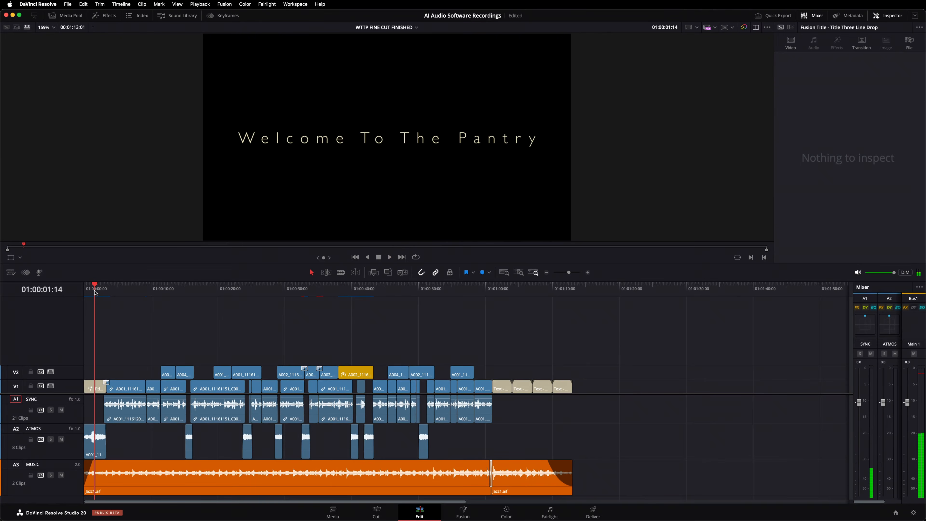
pyautogui.press('super+equal')
pyautogui.press('super+equal')
pyautogui.press('super+equal')
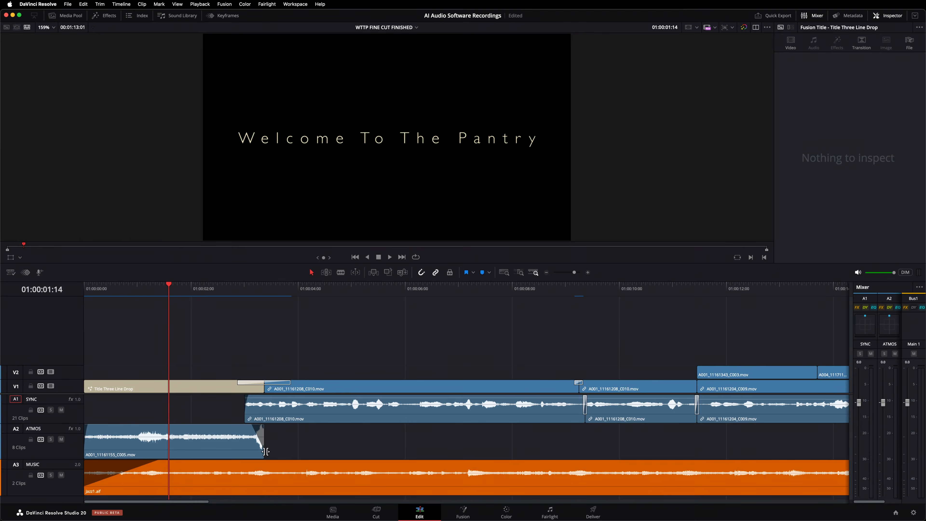
pyautogui.hotkey('shift', 'z')
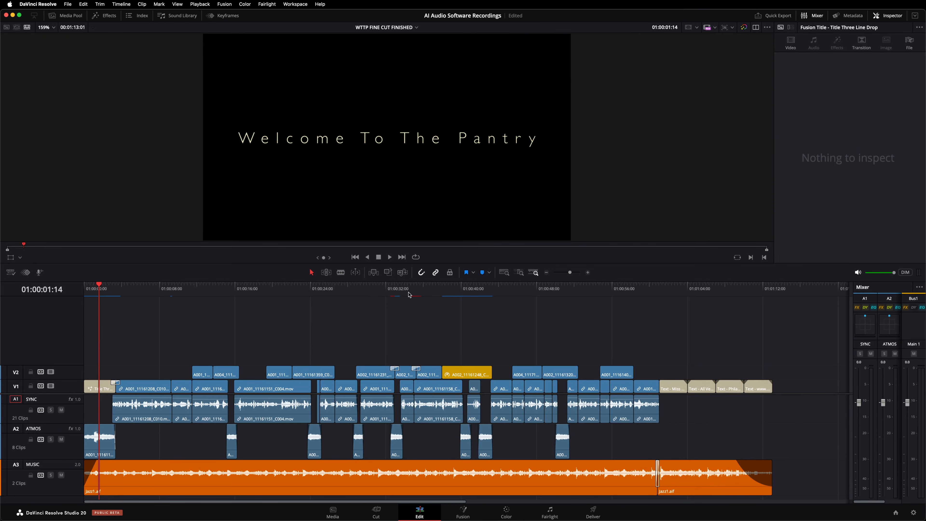
# - Switch to the Fairlight page, widen the mixer to show all the tracks, and inspect the SYNC track's equalizer
pyautogui.click(549, 512)
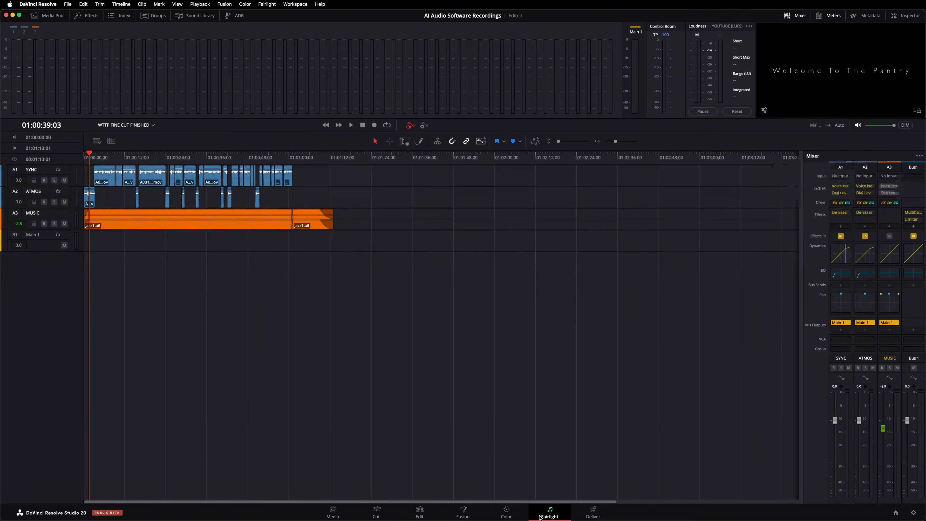
pyautogui.press('super+equal')
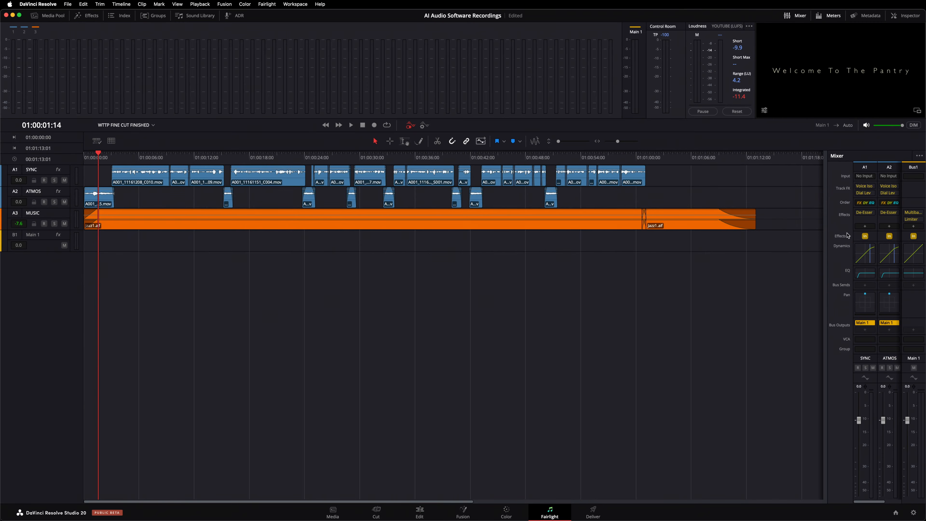
pyautogui.moveTo(827, 236); pyautogui.dragTo(781, 240)
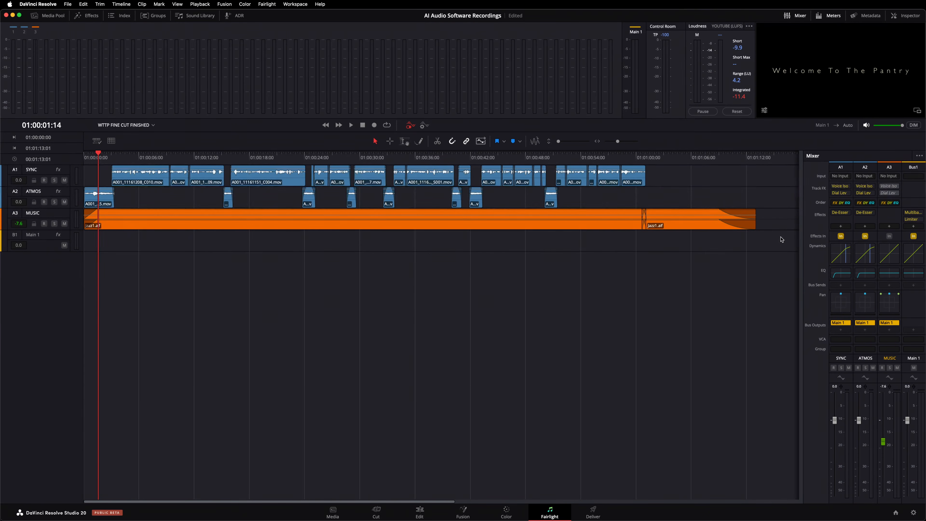
pyautogui.click(841, 272)
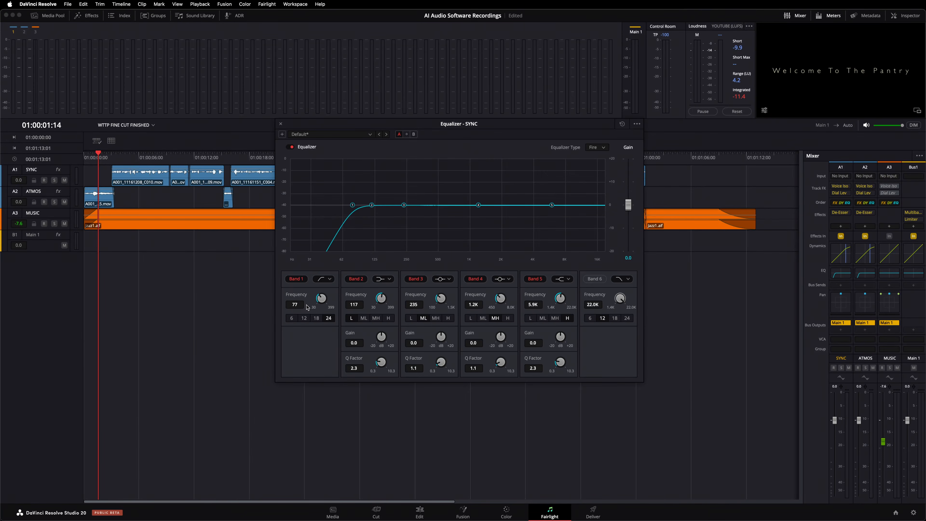
pyautogui.click(281, 124)
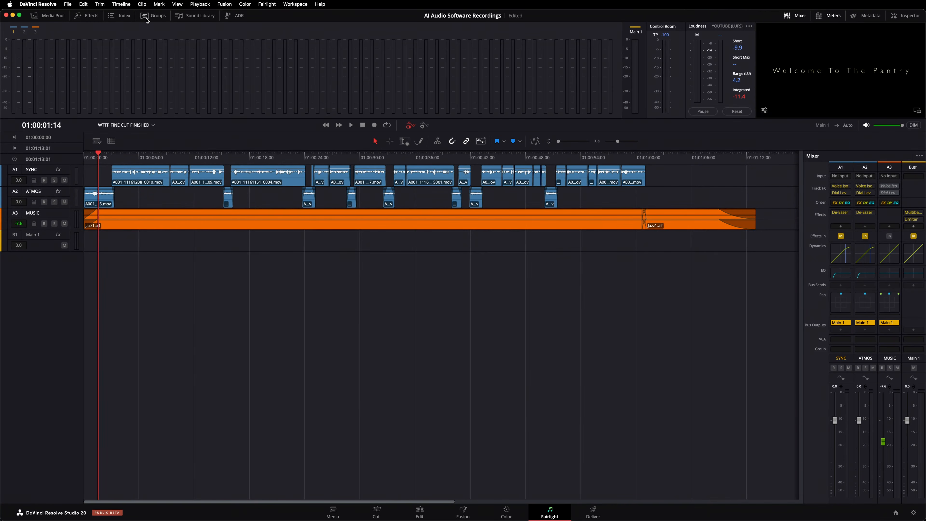
# - Bounce the Main 1 stereo mix to a new audio track
pyautogui.click(122, 4)
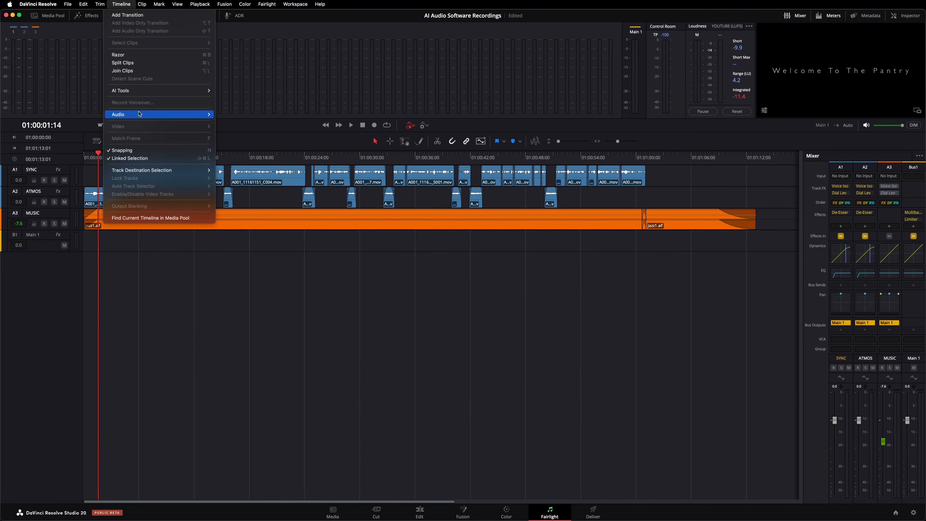
pyautogui.moveTo(139, 114)
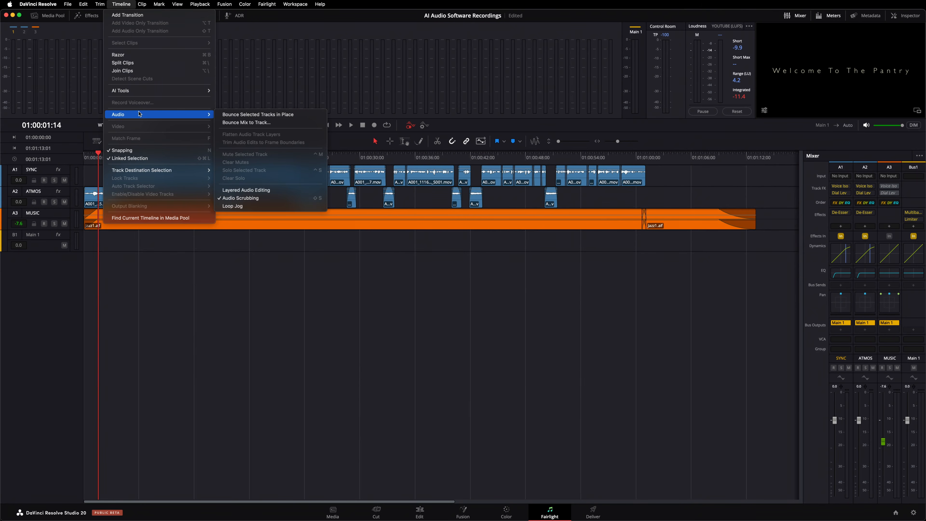
pyautogui.click(246, 123)
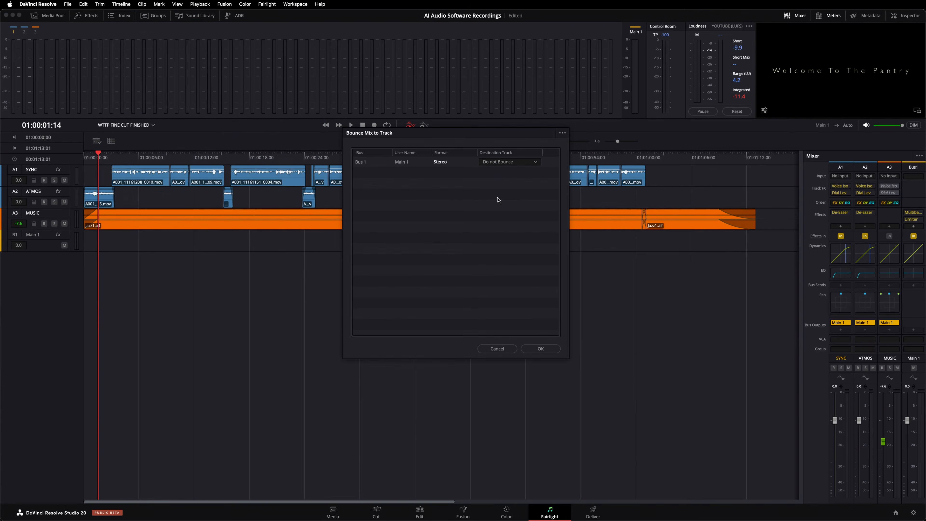
pyautogui.click(507, 161)
pyautogui.click(495, 171)
pyautogui.click(543, 349)
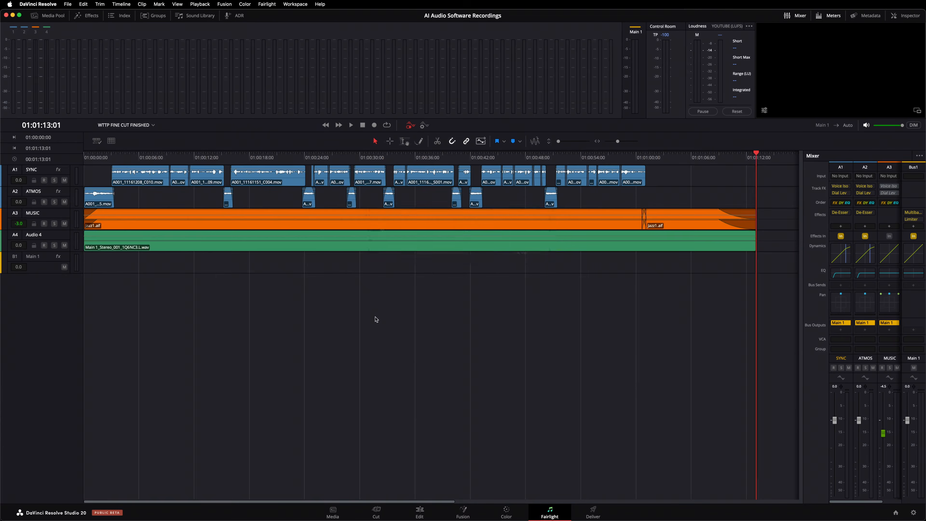
# - Analyze the bounced mix clip's audio levels against the YouTube loudness standard
pyautogui.rightClick(402, 248)
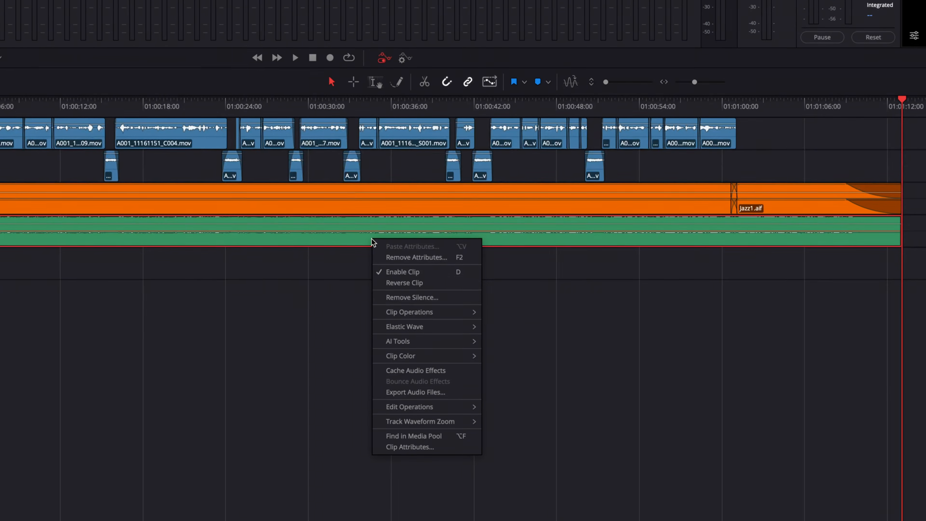
pyautogui.moveTo(421, 311)
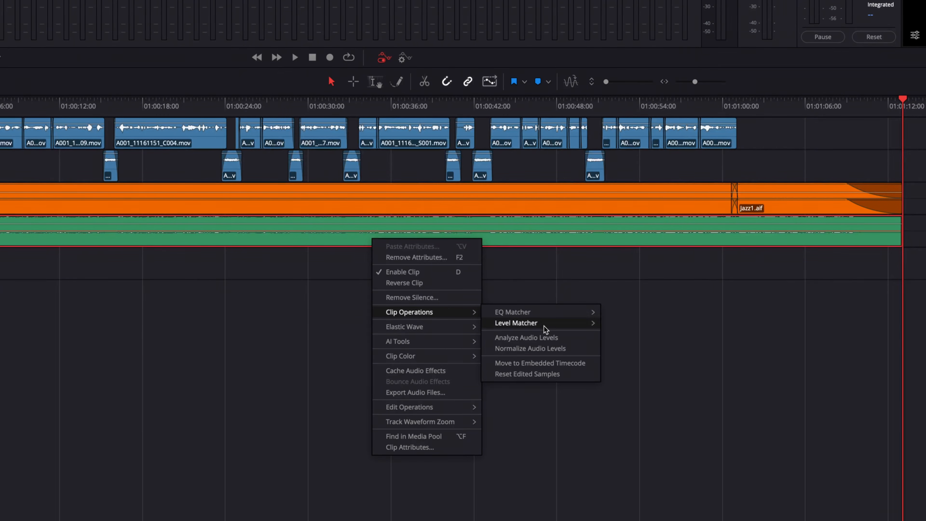
pyautogui.click(547, 341)
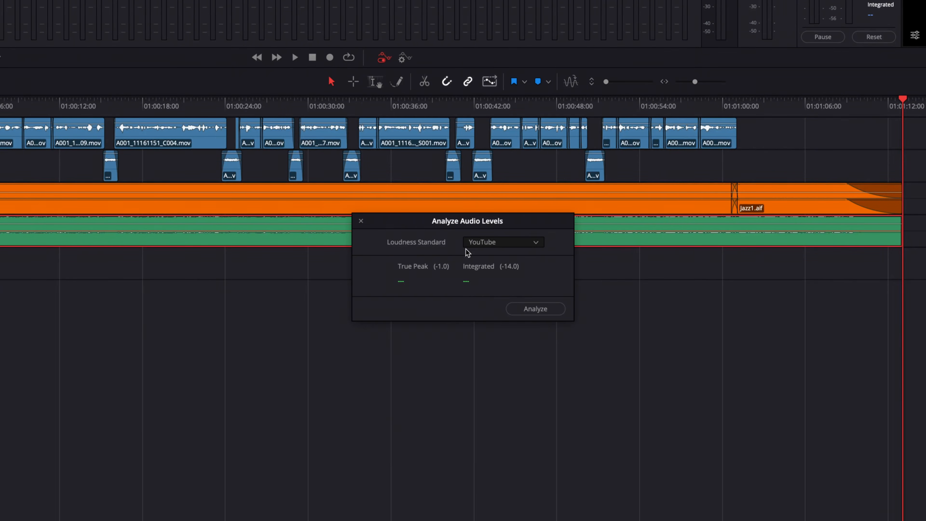
pyautogui.click(532, 311)
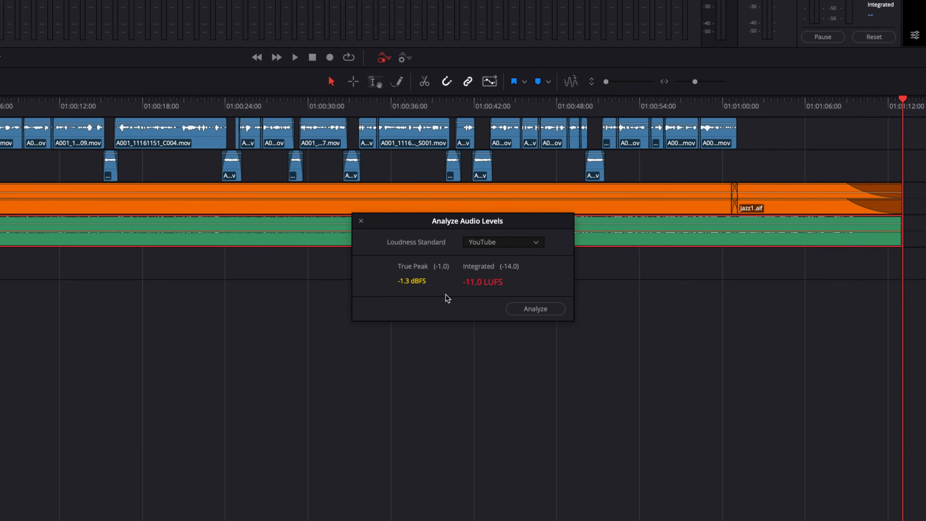